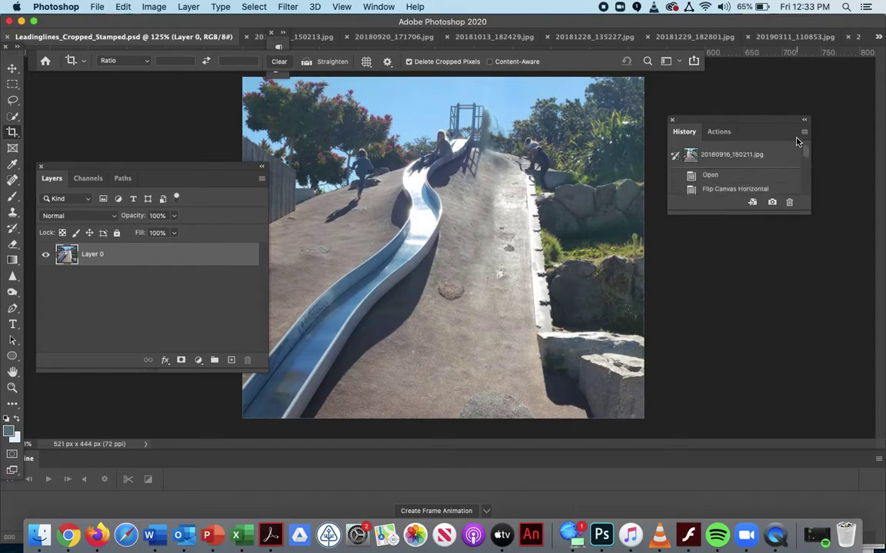
Preview the original snapshot, then the opened, flipped and cropped history states.
click(691, 156)
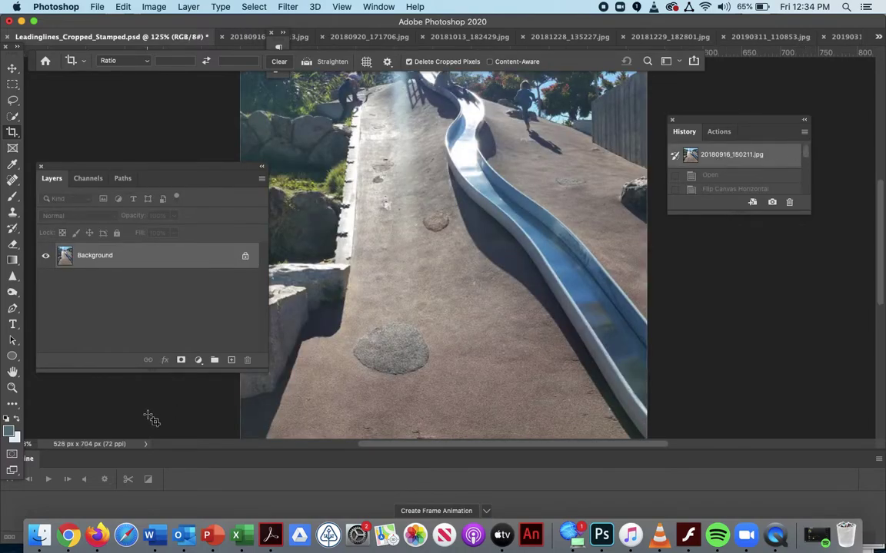
click(709, 176)
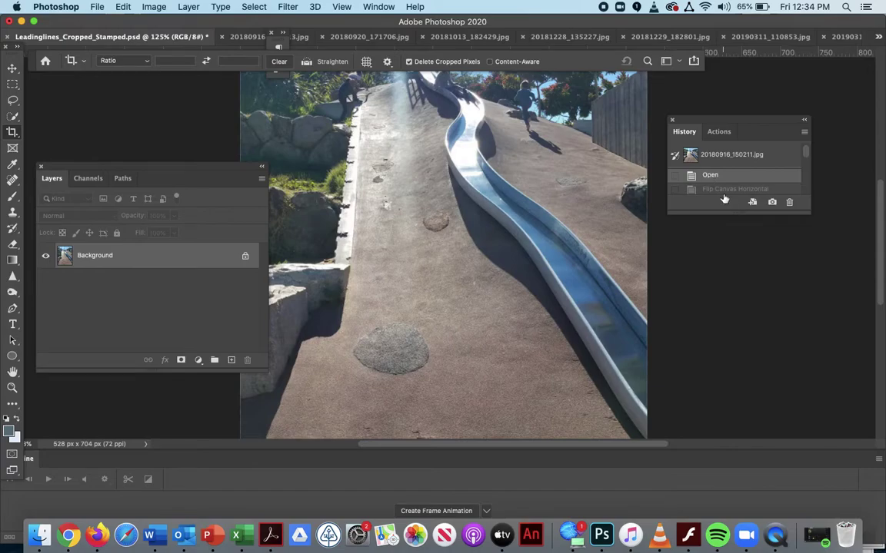
key(super+shift+z)
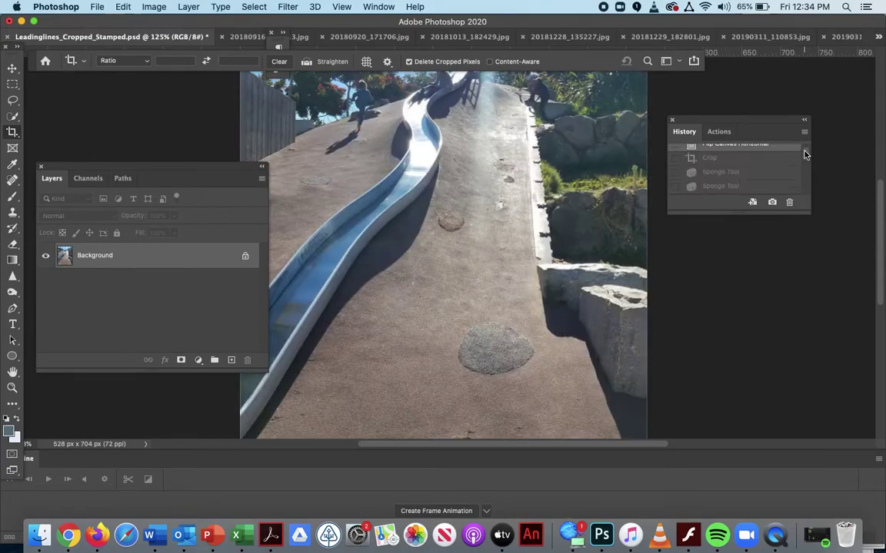
scroll(738, 173, down, 1)
click(747, 180)
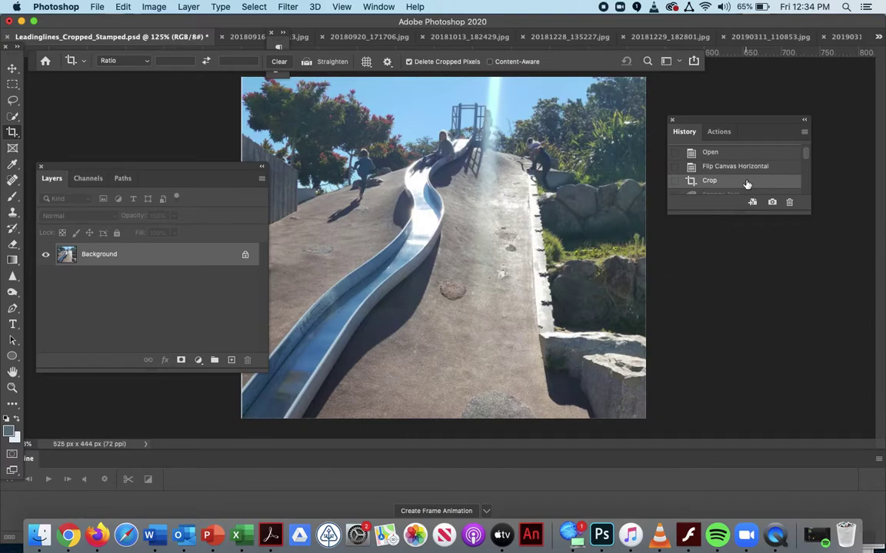
Step through both Sponge edits and Make Layer, then settle on the second Sponge Tool state.
drag(804, 152, 806, 160)
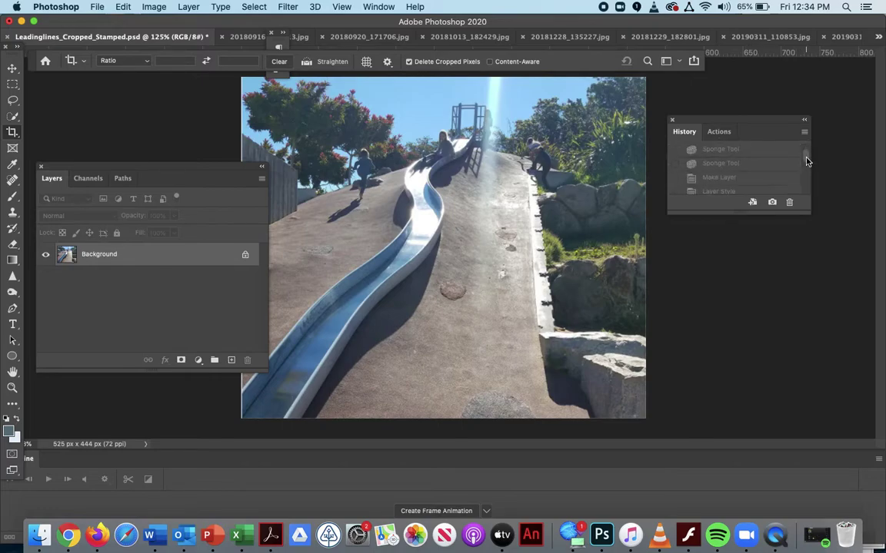
click(764, 151)
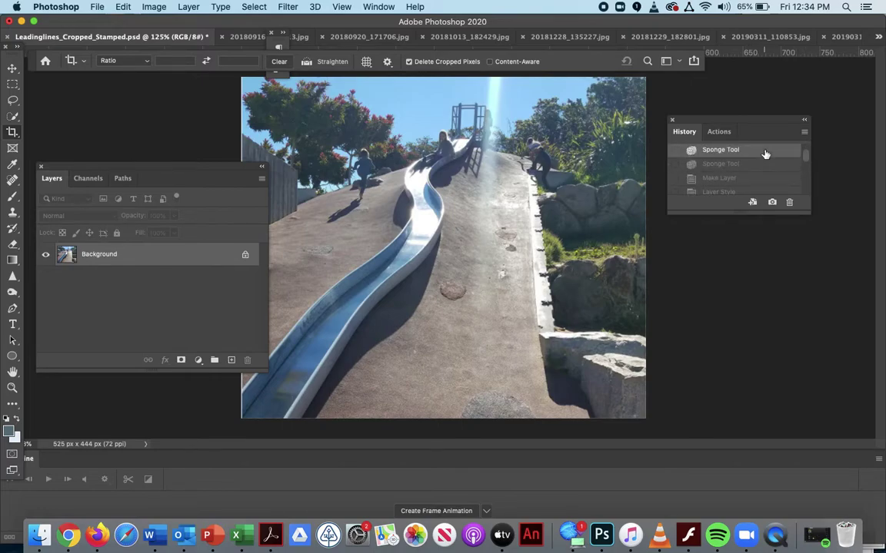
click(767, 163)
click(764, 178)
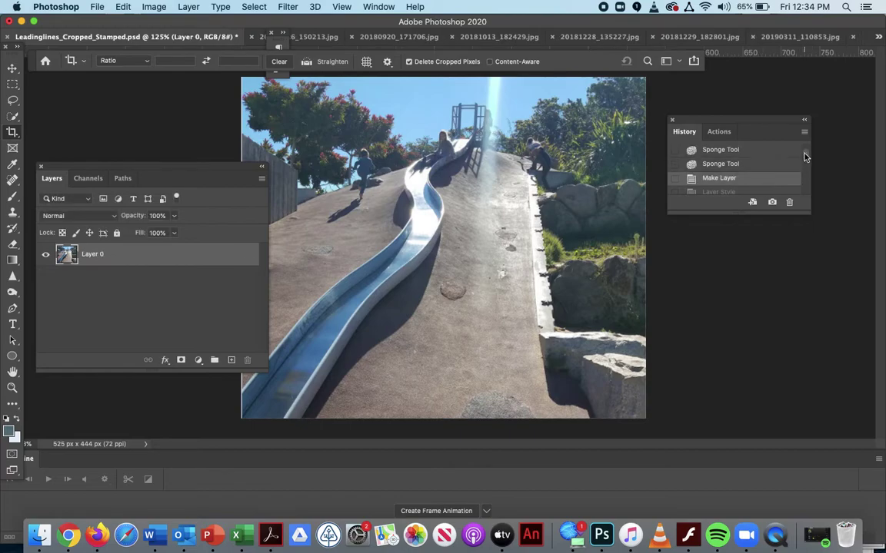
drag(804, 156, 805, 161)
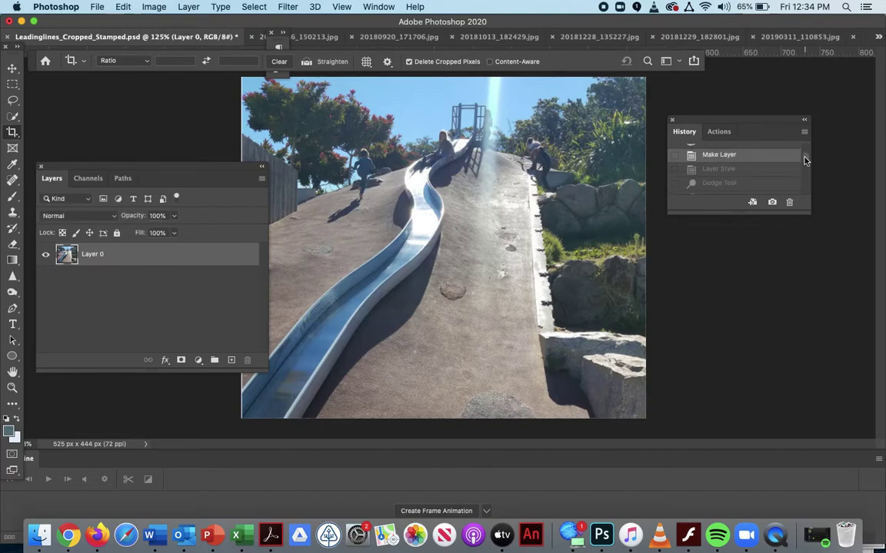
scroll(777, 165, up, 2)
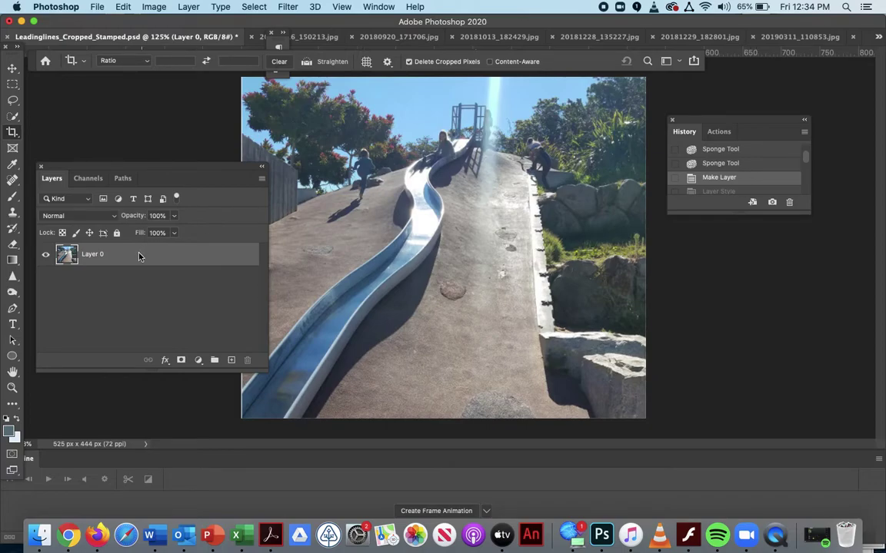
click(717, 164)
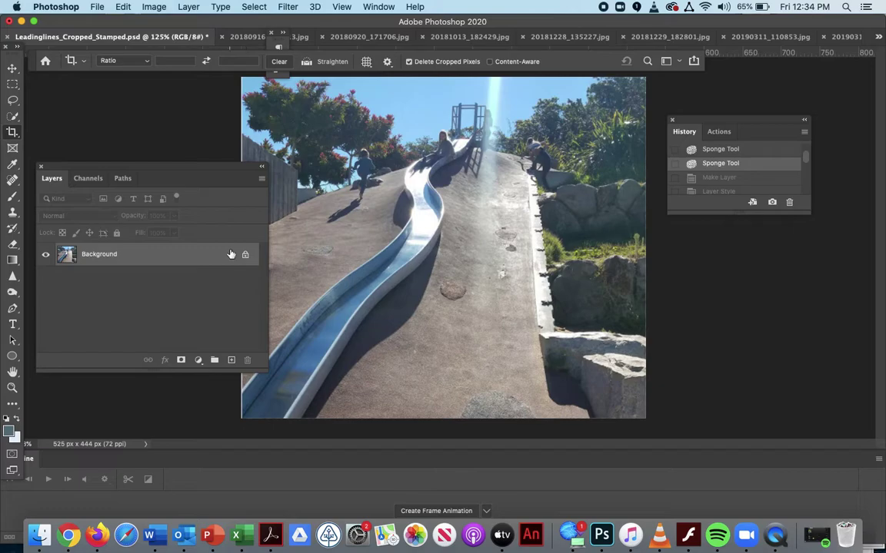
click(375, 7)
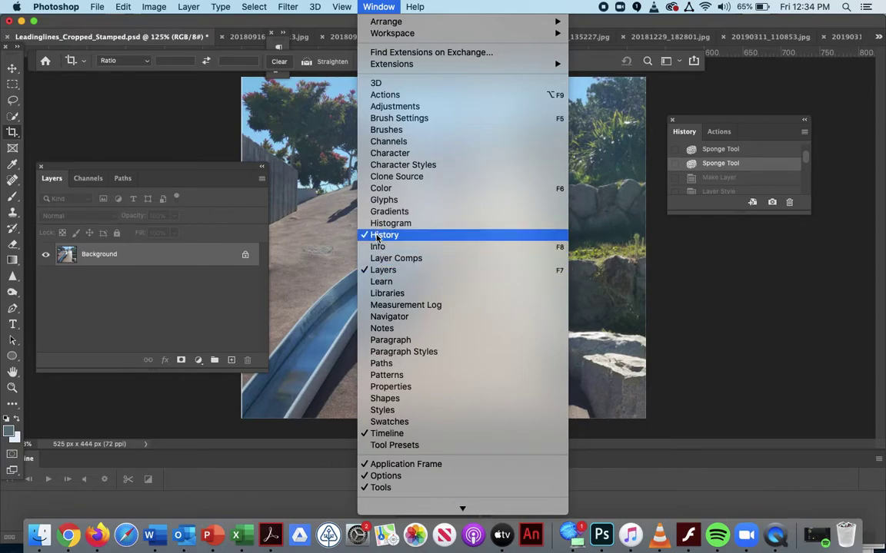
Briefly show Tool Presets, then move history forward to Make Layer, unlocking the Background as Layer 0.
click(397, 447)
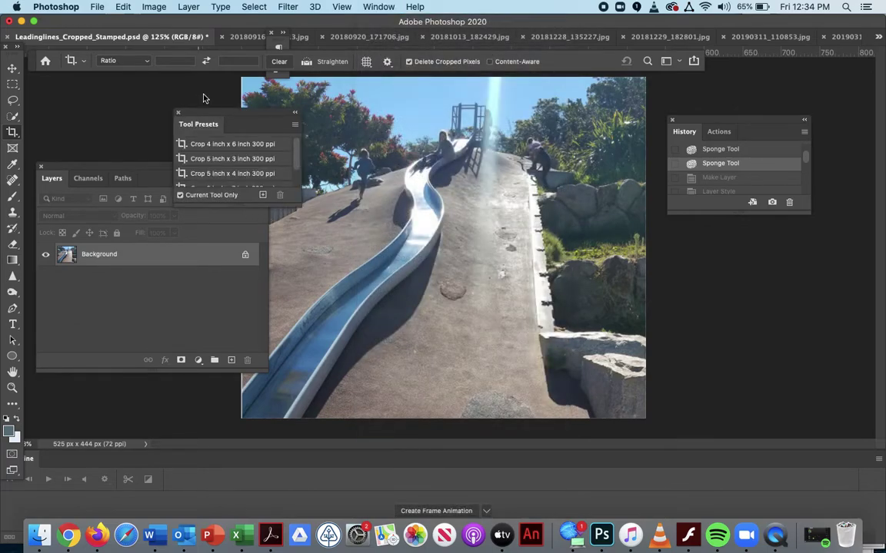
click(178, 113)
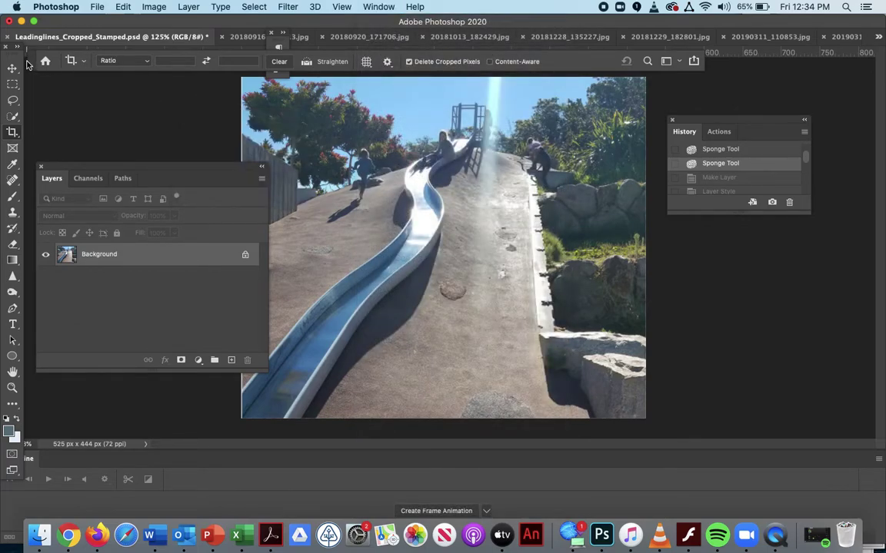
mouse_move(27, 64)
mouse_down()
mouse_move(27, 83)
mouse_move(27, 60)
mouse_up()
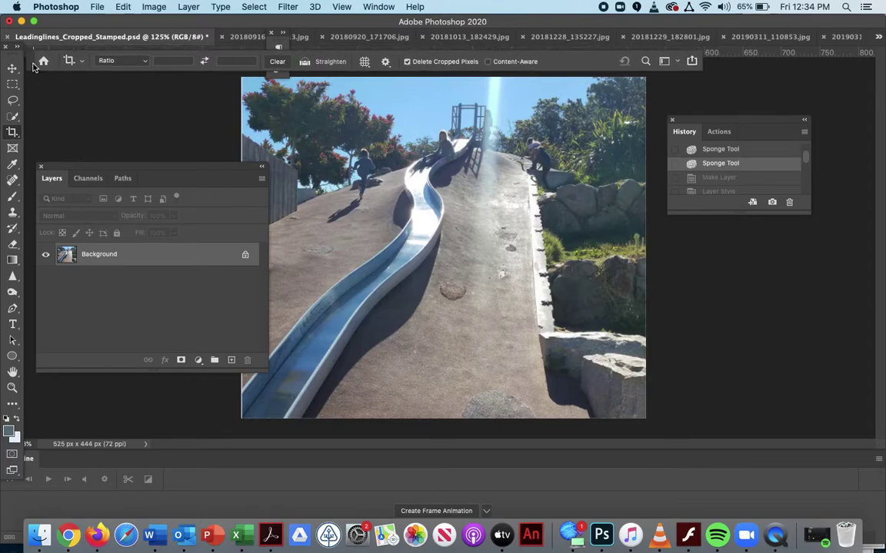
drag(33, 66, 52, 68)
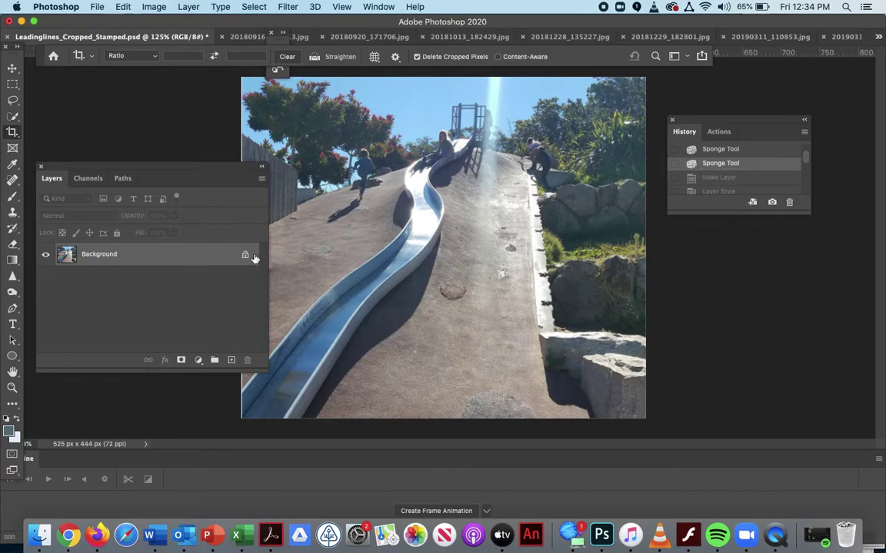
click(715, 179)
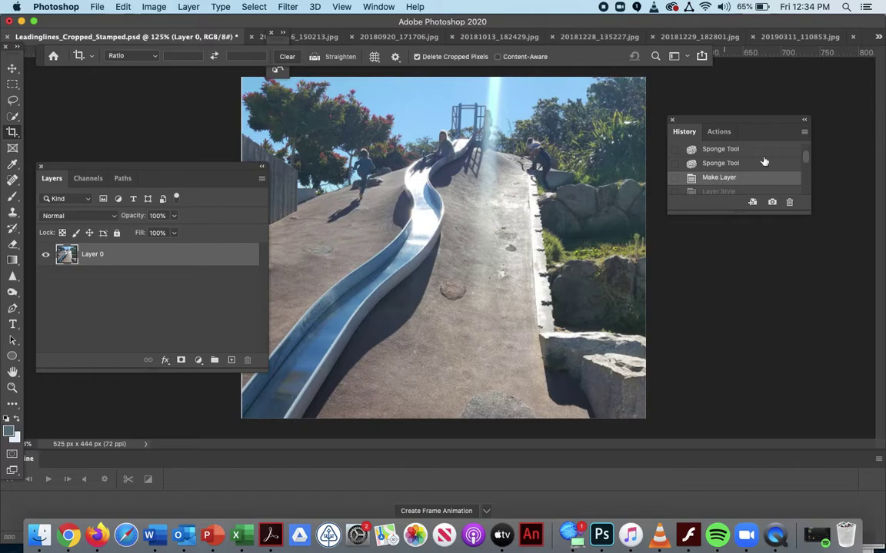
Preview the Layer Style, Dodge and Brush Tool history states, backing off the last brush stroke.
scroll(806, 160, down, 2)
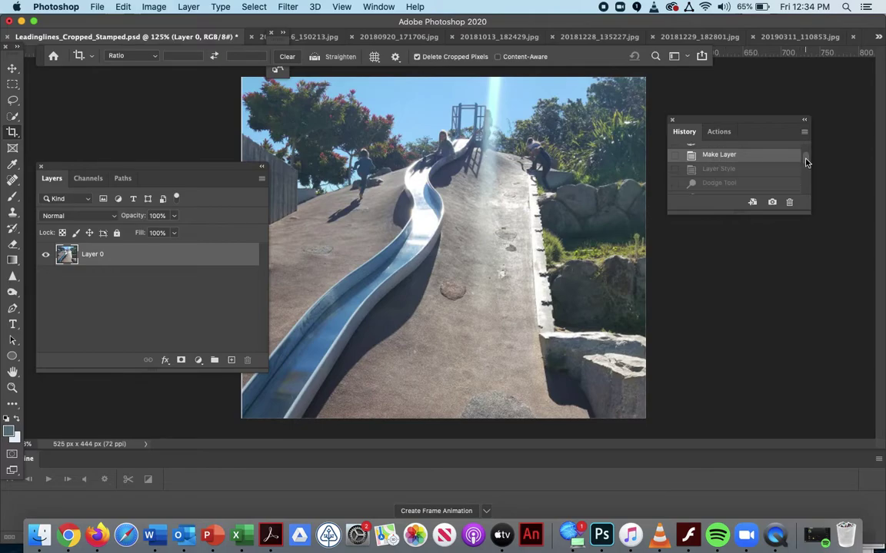
click(767, 169)
click(764, 183)
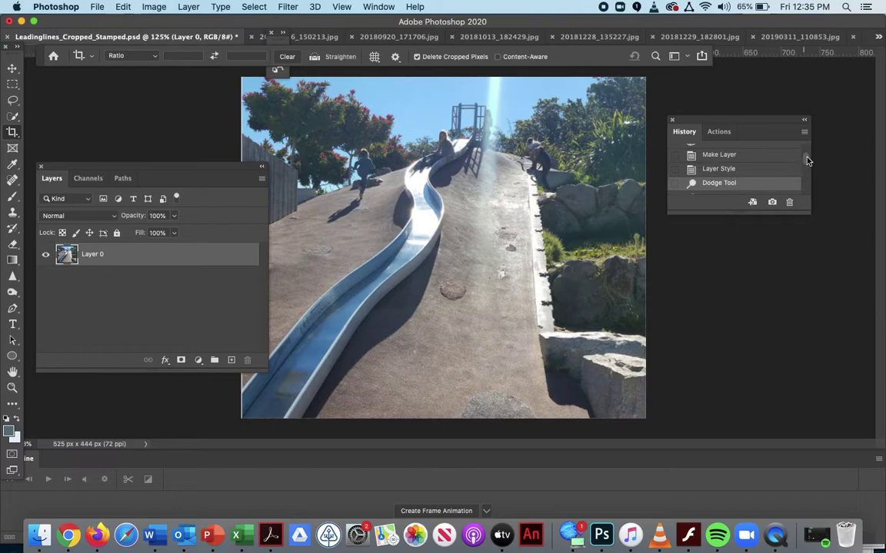
drag(806, 164, 804, 185)
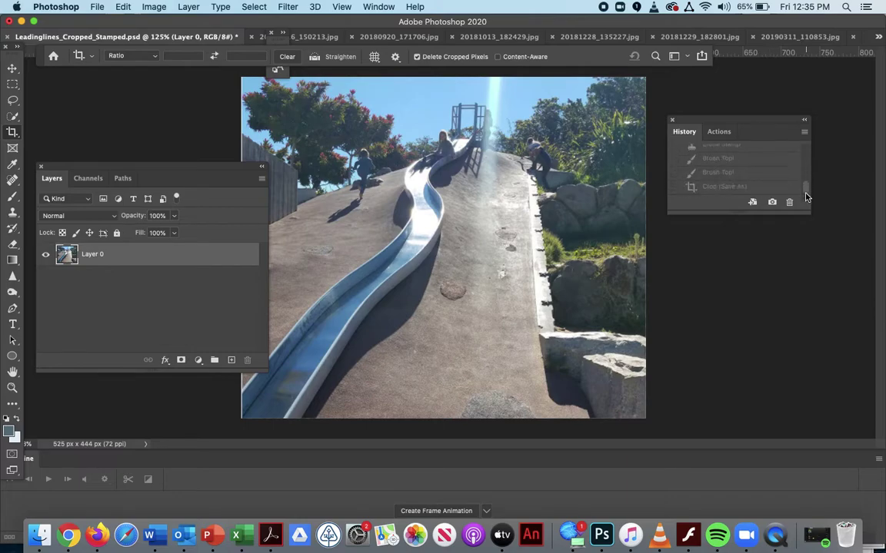
click(749, 173)
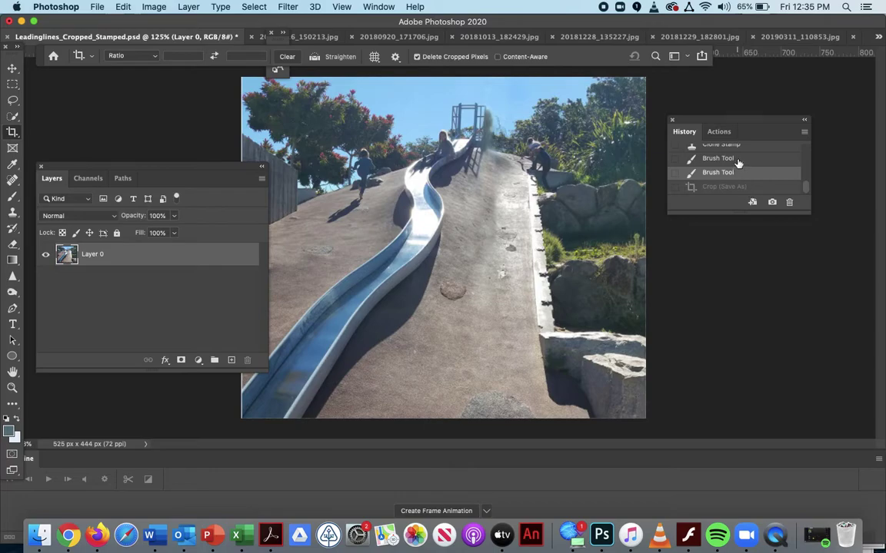
click(737, 160)
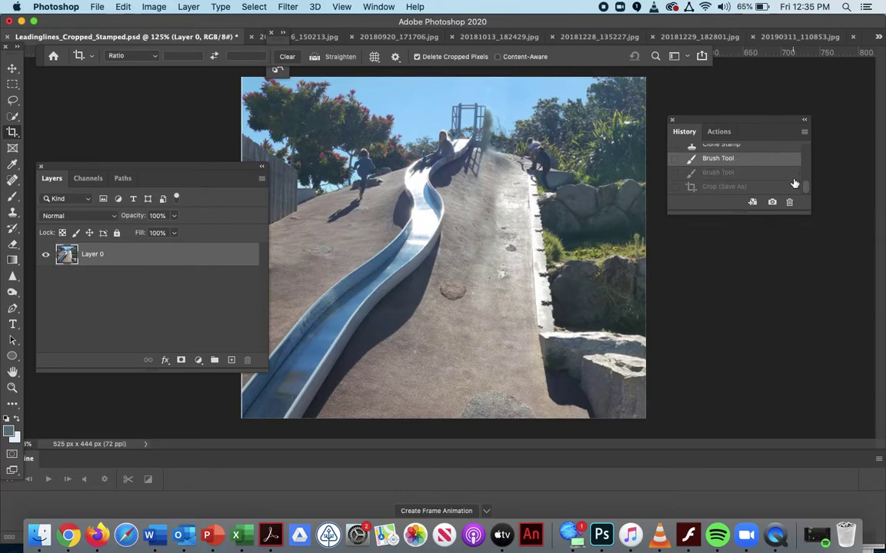
Jump back to Open, then through Make Layer and Dodge, landing on the first Clone Stamp state.
drag(803, 189, 800, 151)
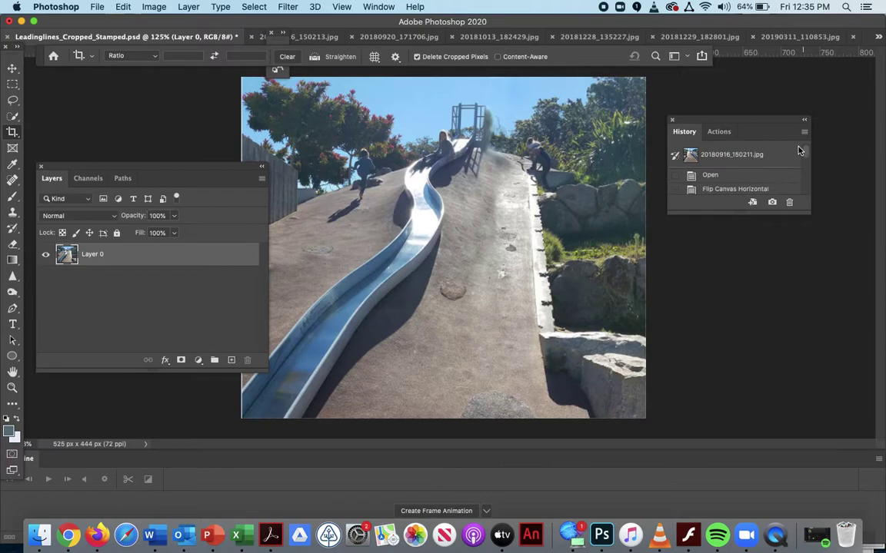
scroll(797, 144, down, 5)
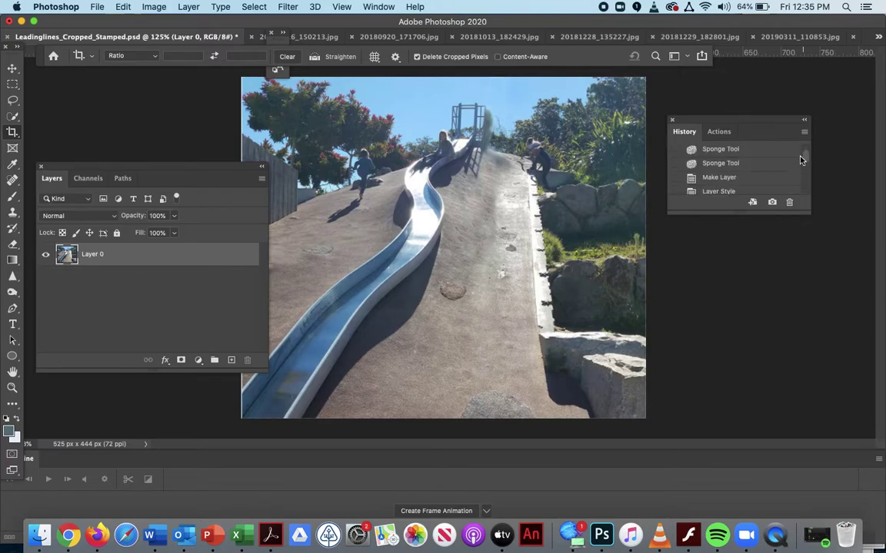
scroll(799, 158, up, 3)
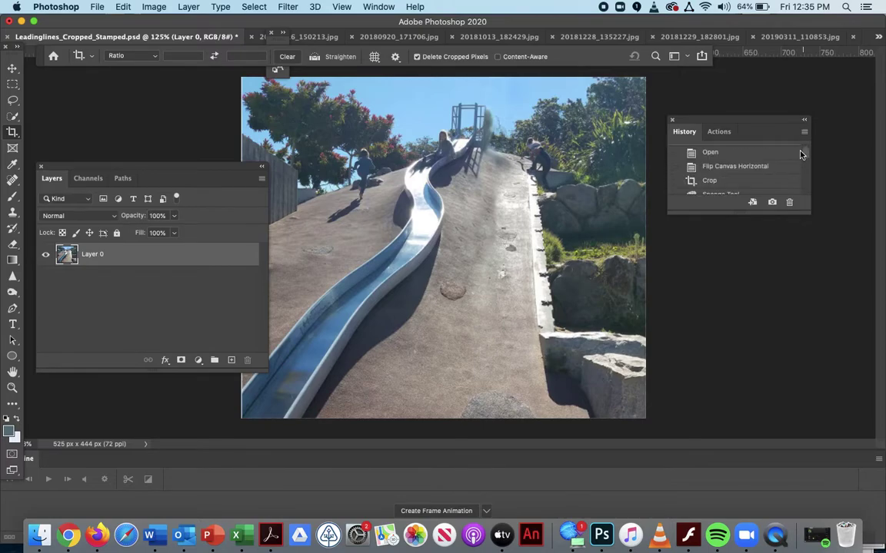
click(763, 157)
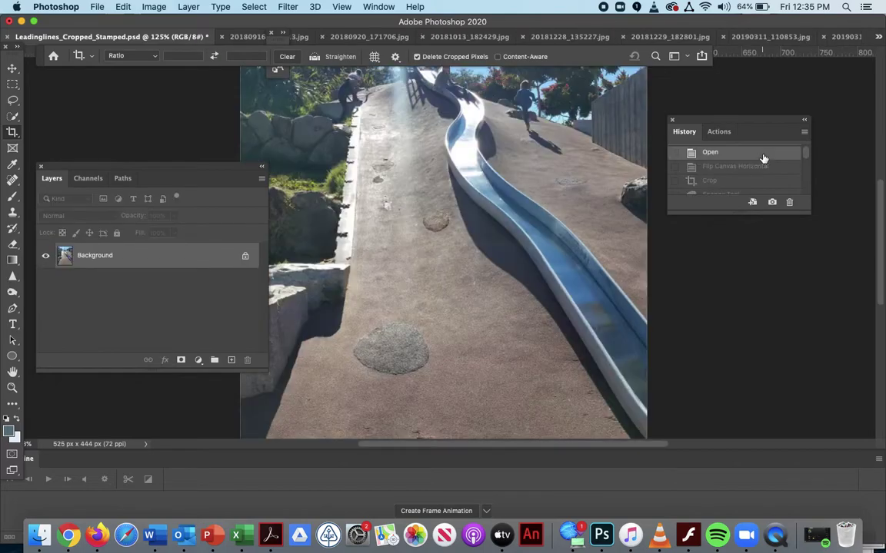
scroll(769, 160, down, 3)
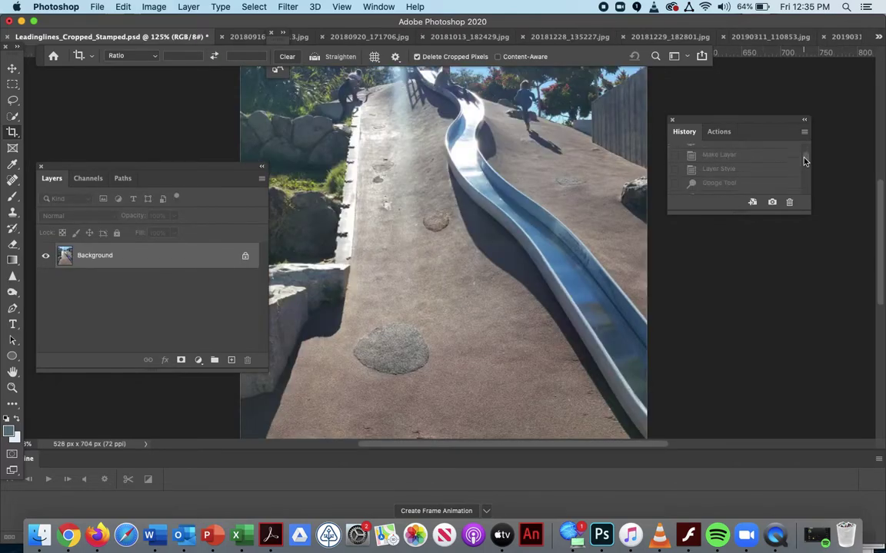
click(772, 158)
click(763, 183)
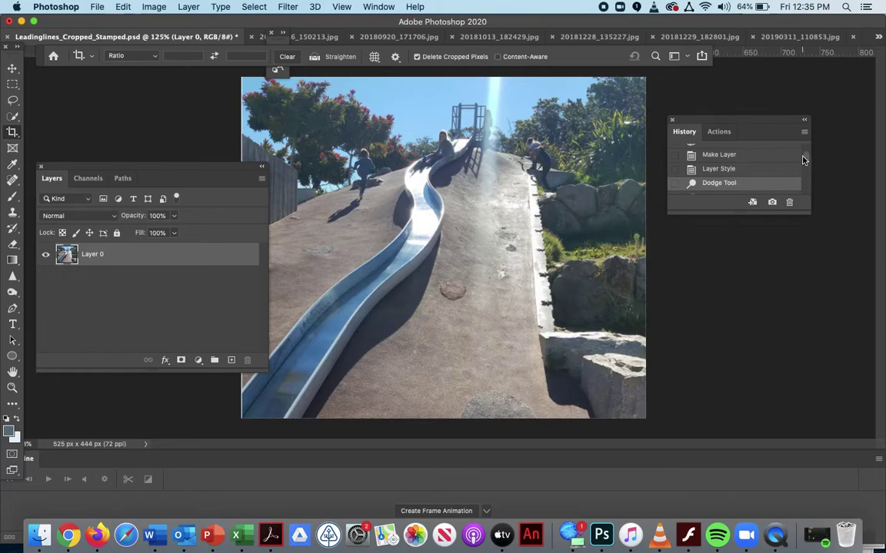
scroll(800, 163, down, 2)
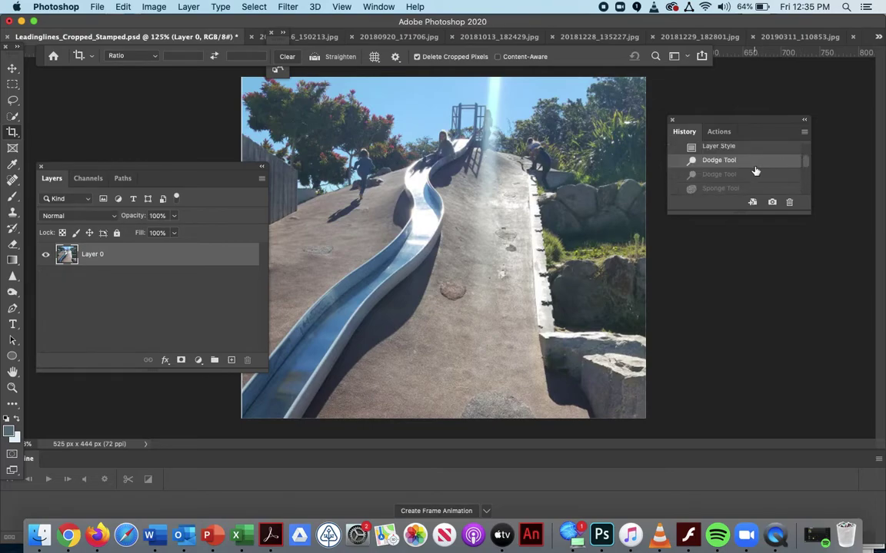
scroll(798, 166, down, 4)
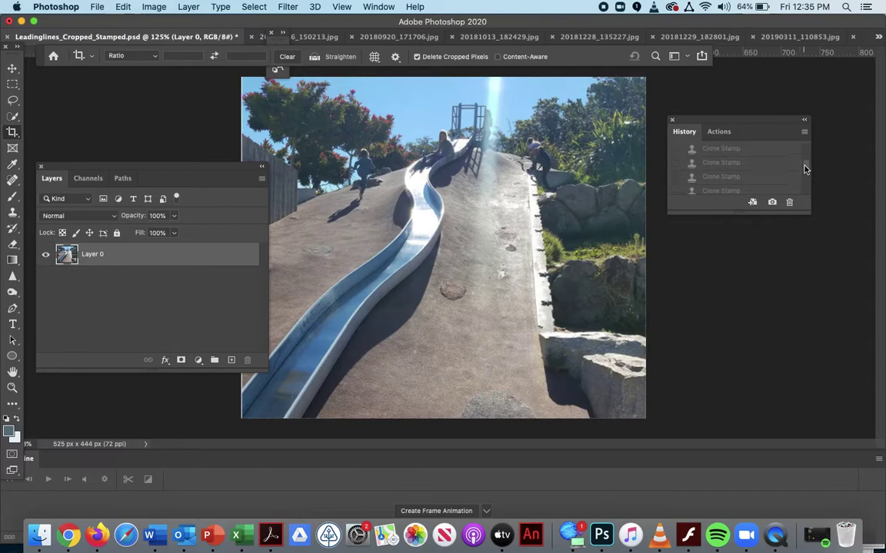
scroll(802, 166, up, 4)
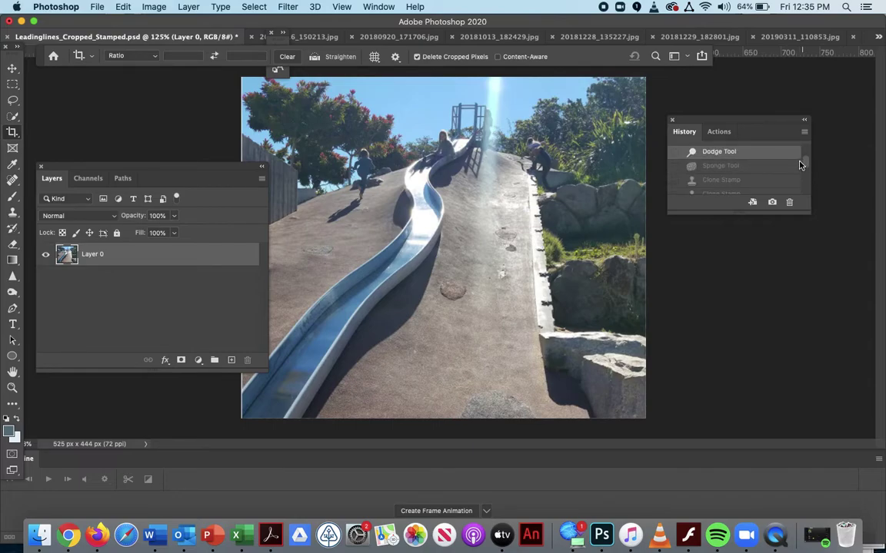
click(745, 180)
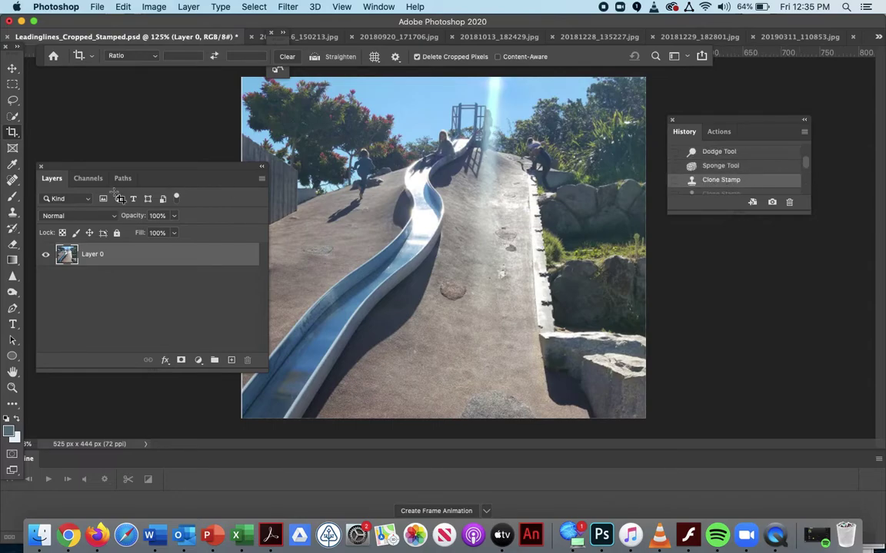
Select the Clone Stamp Tool from the stamp tool flyout in the Toolbar.
click(13, 214)
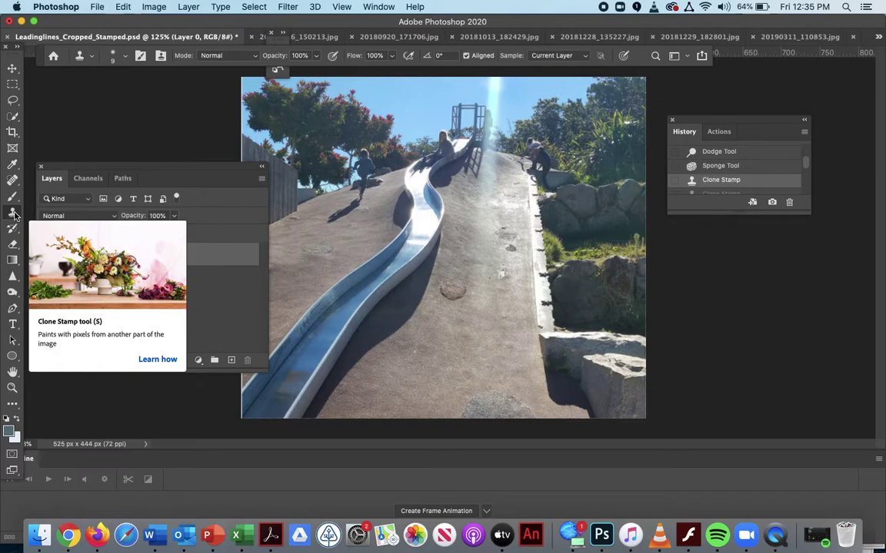
click(13, 214)
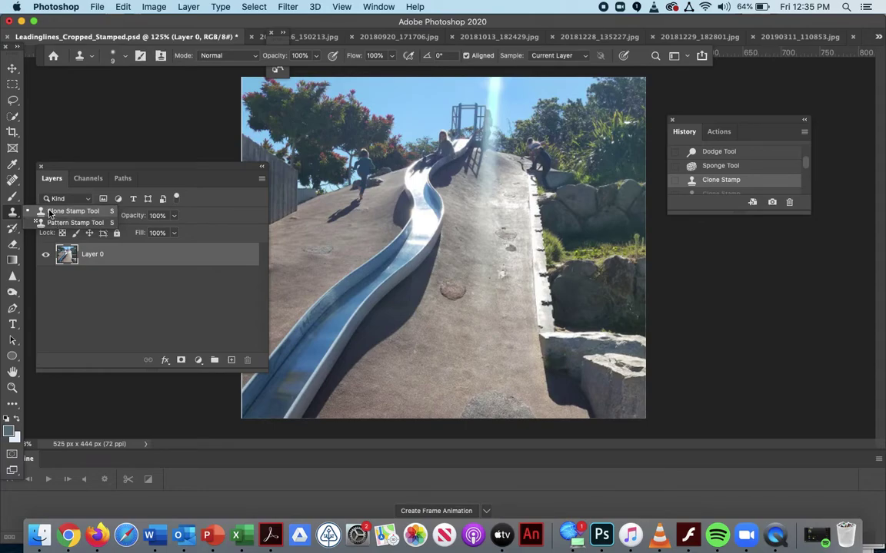
click(51, 212)
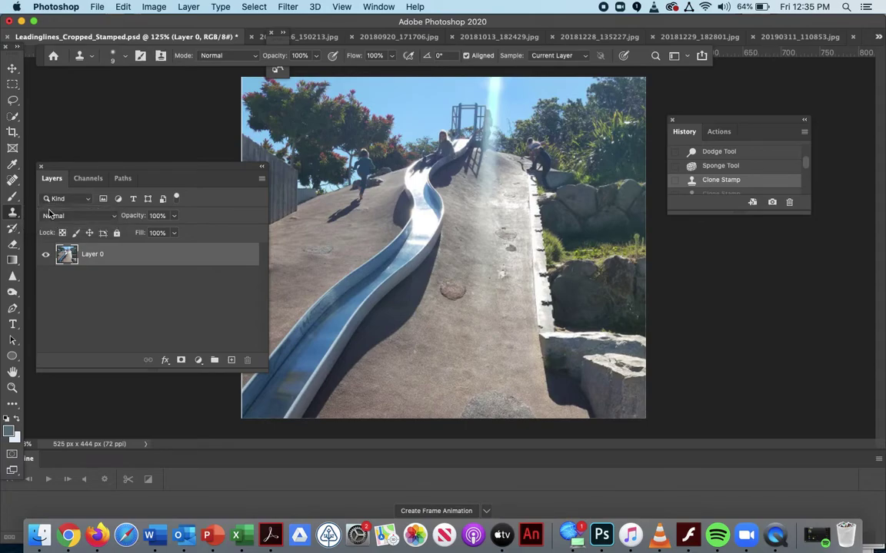
Clone sky and foliage over the streak's top and right of the tower, then choose Spot Healing Brush.
click(505, 85)
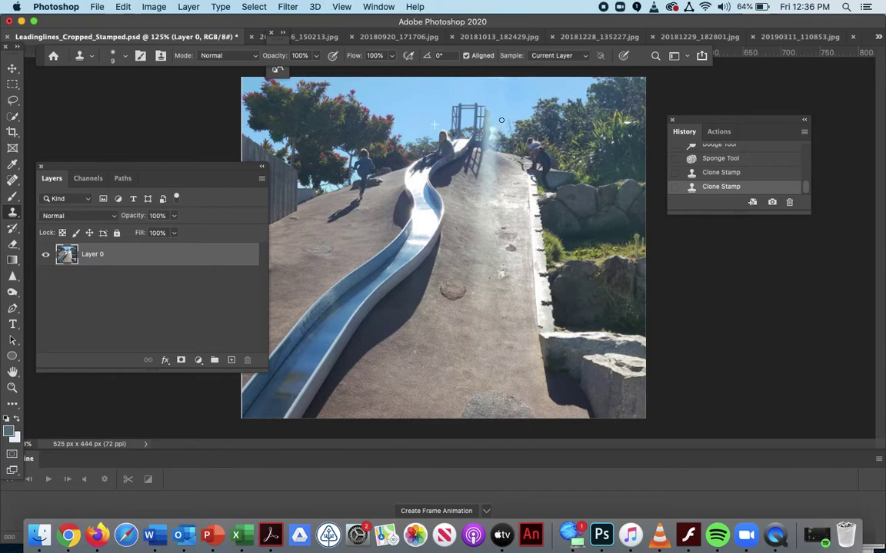
click(502, 114)
drag(494, 126, 572, 127)
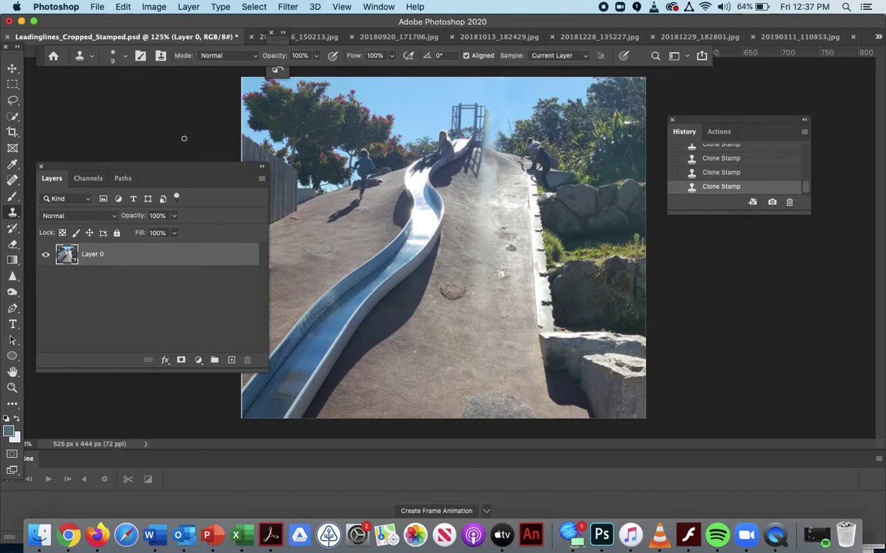
click(12, 180)
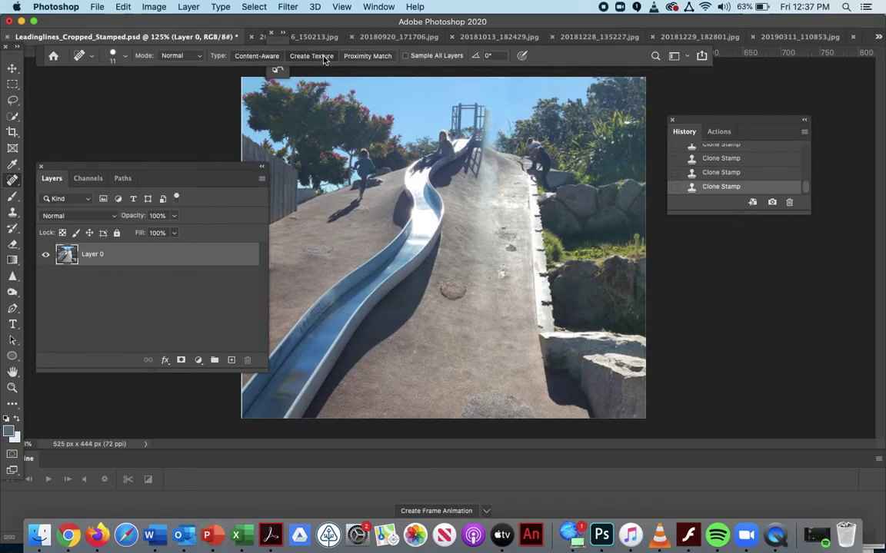
Set Spot Healing to Proximity Match and heal the streak down the slope, redoing one bad stroke.
click(377, 56)
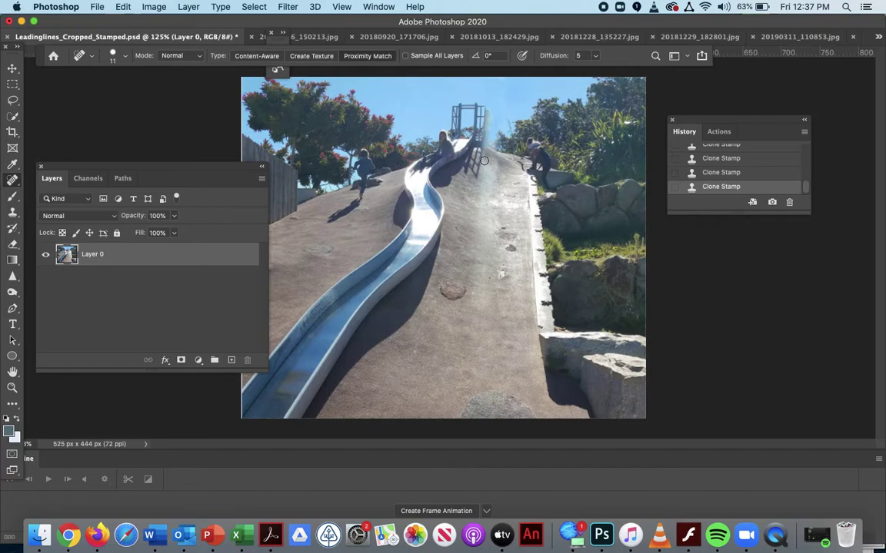
drag(484, 160, 492, 192)
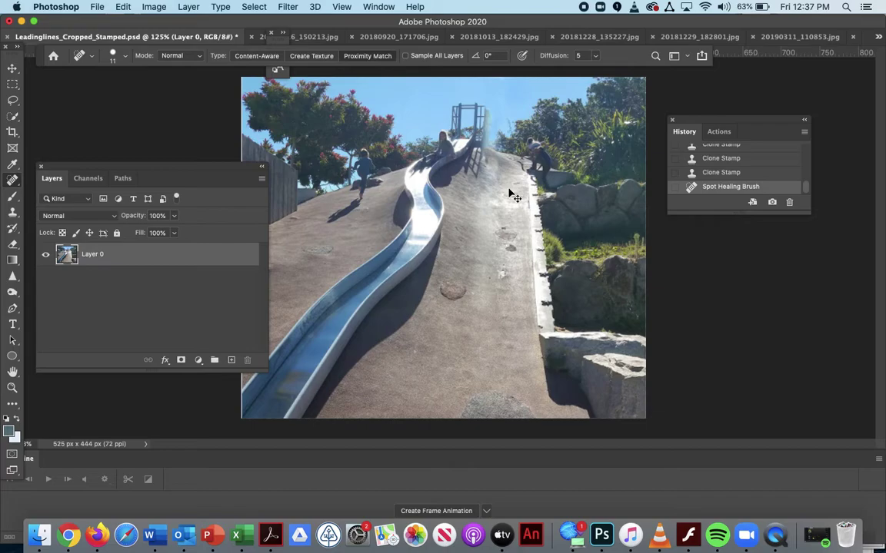
key(super+z)
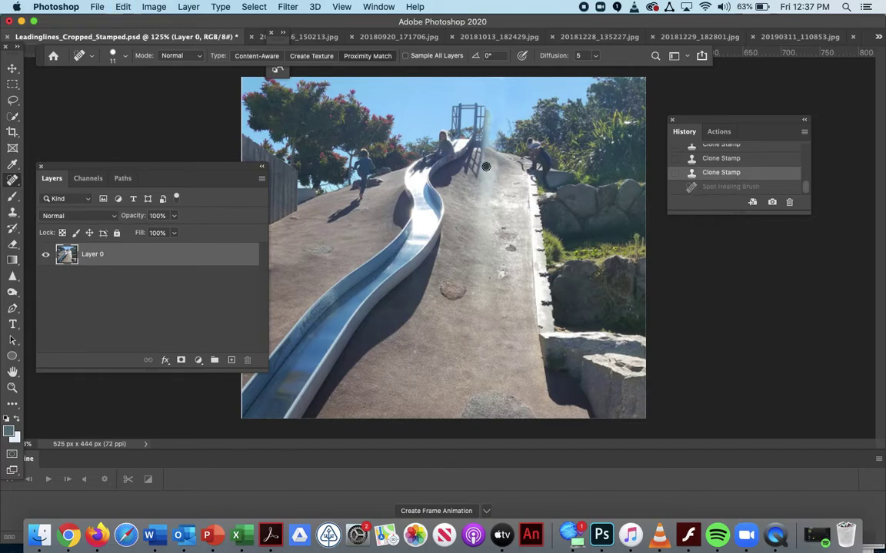
drag(486, 167, 491, 183)
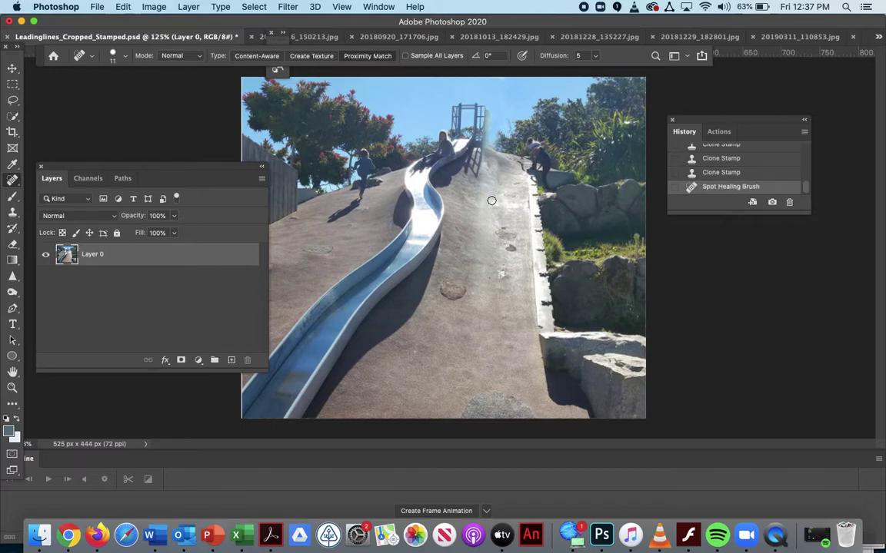
drag(479, 191, 475, 299)
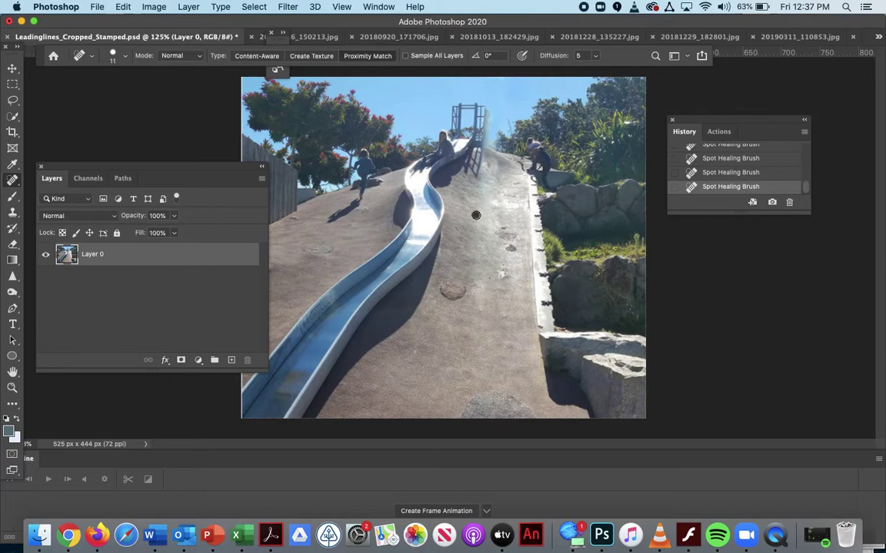
drag(476, 215, 476, 216)
With the Zoom tool, move through 100%, 200% and 140% to reach 300% on the ladder top.
click(12, 388)
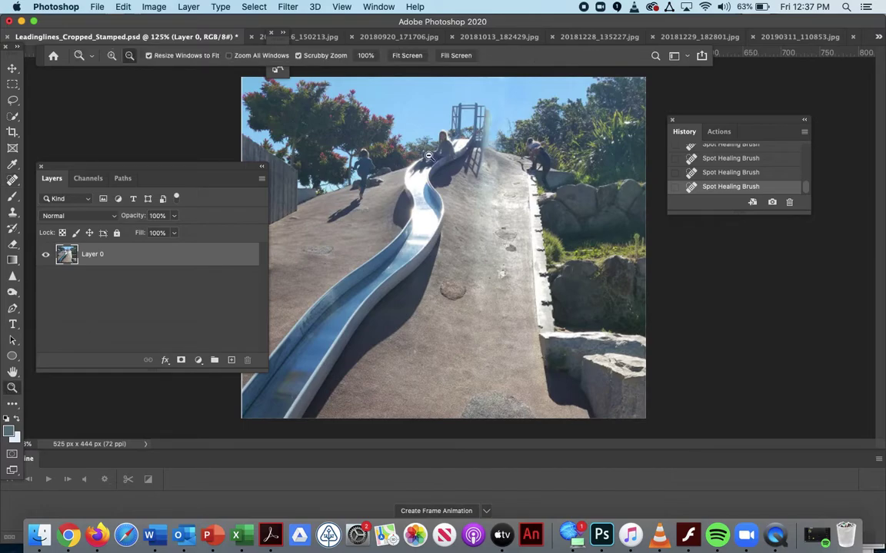
alt+click(492, 130)
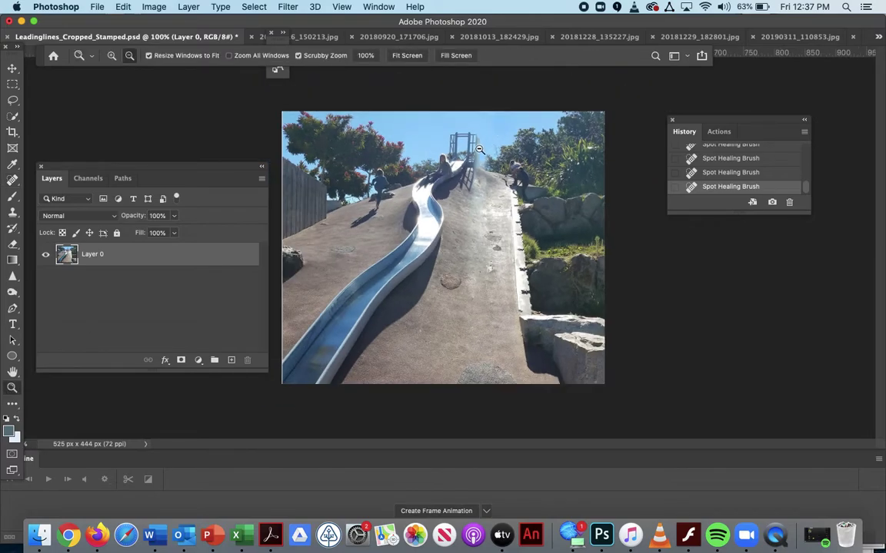
right_click(479, 153)
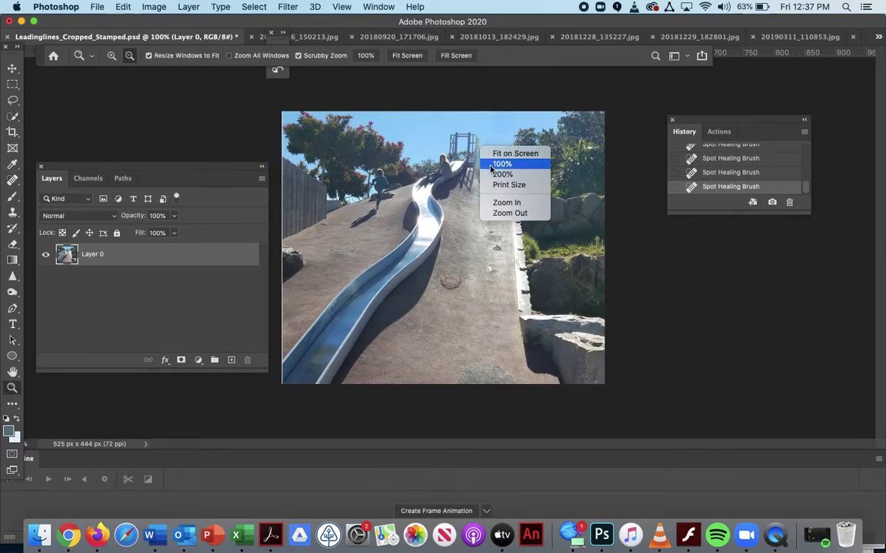
click(506, 202)
alt+click(513, 81)
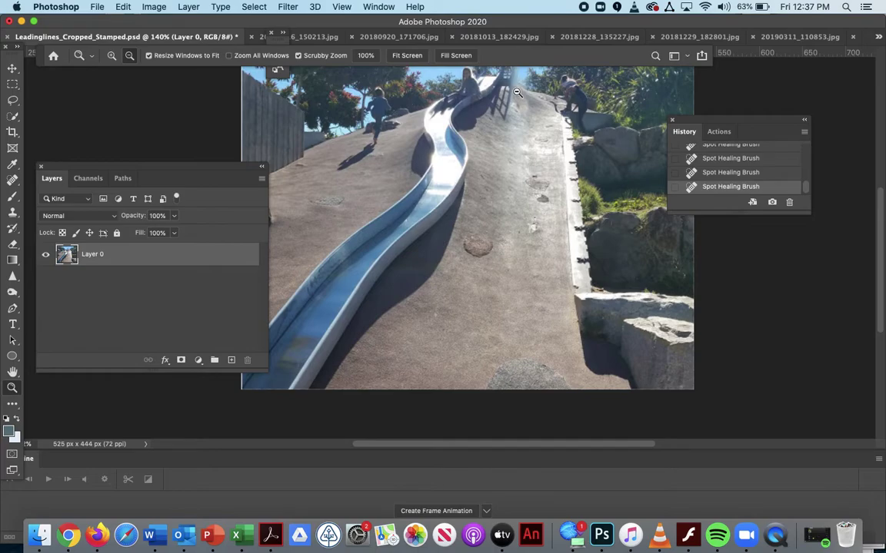
right_click(517, 92)
click(519, 96)
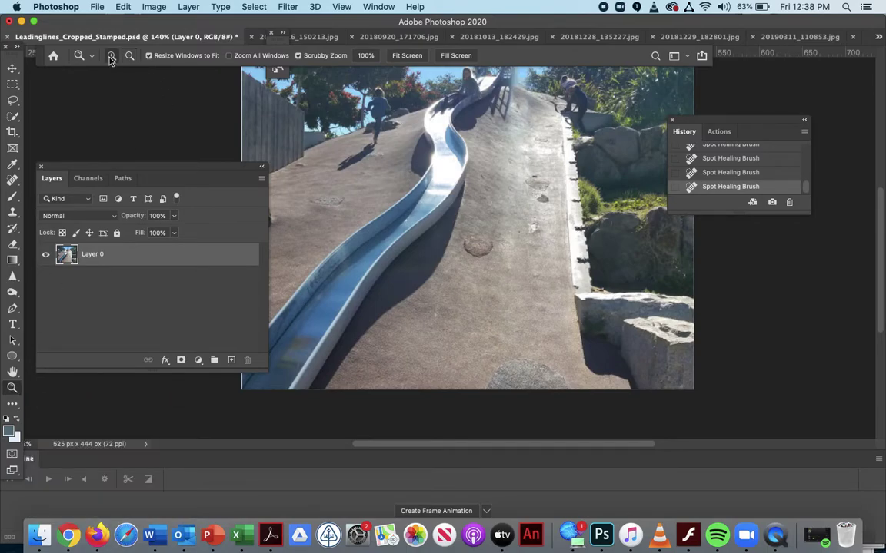
drag(480, 70, 529, 76)
click(529, 76)
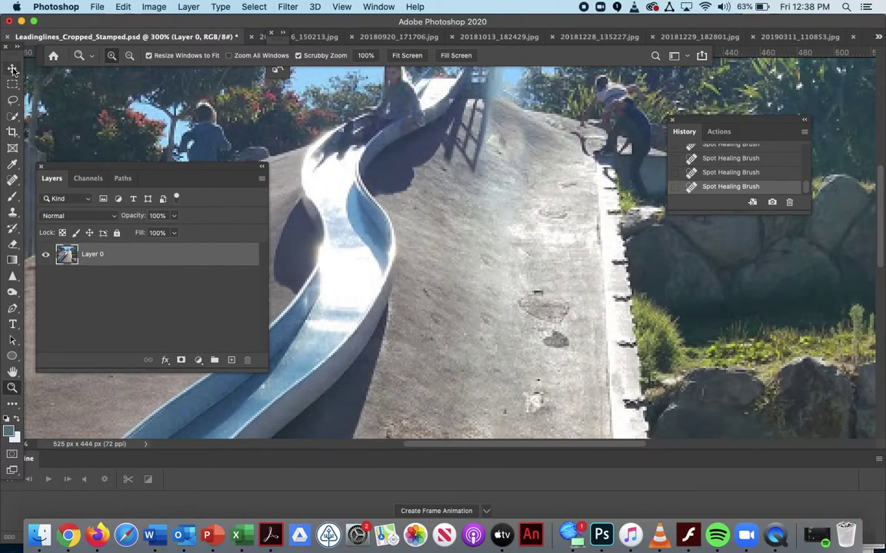
scroll(537, 178, up, 5)
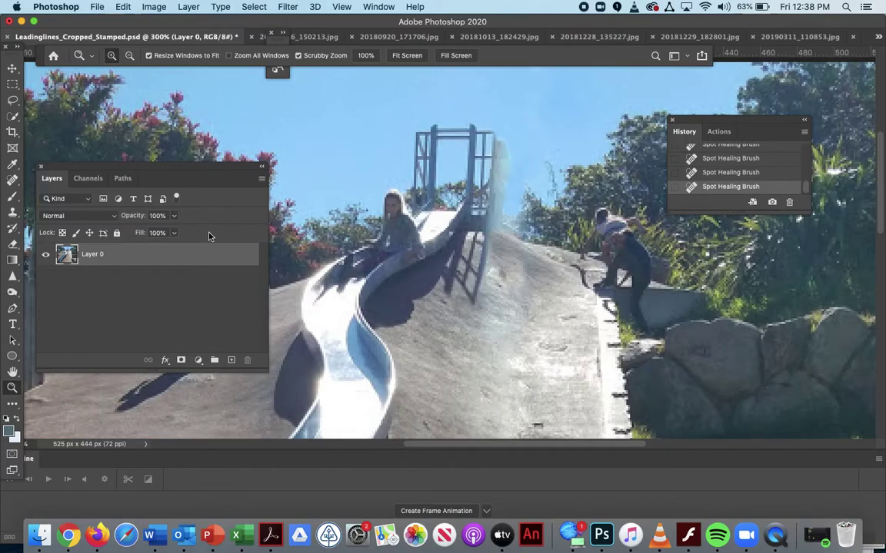
Switch to the Burn Tool, set Range to Midtones, and burn the haze along the pole's right edge.
click(14, 292)
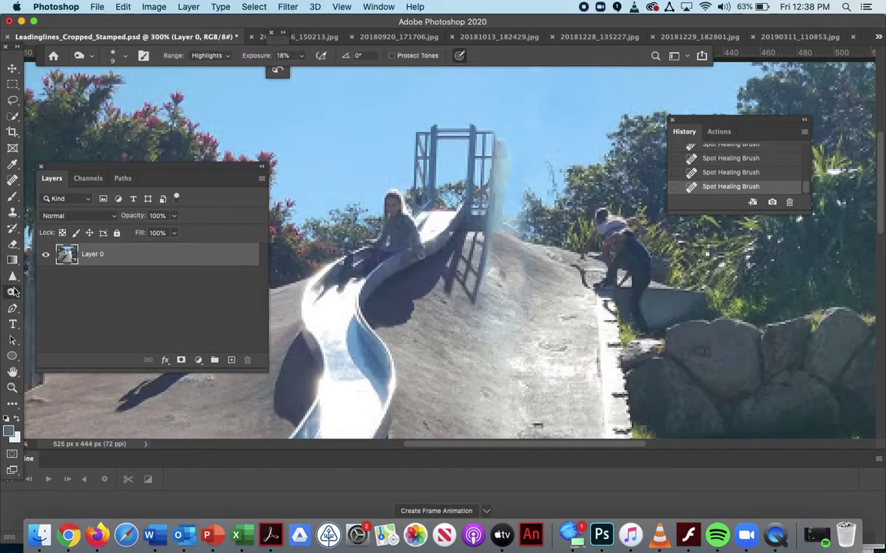
click(91, 57)
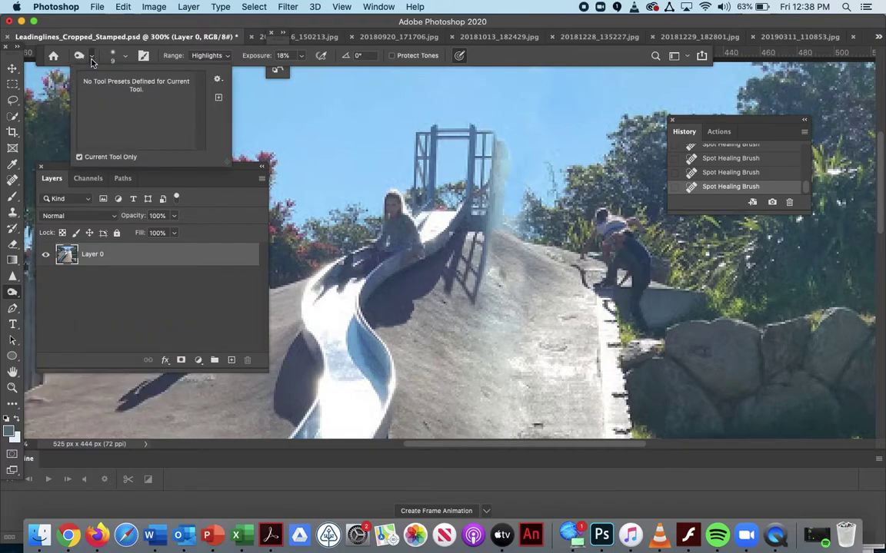
click(92, 60)
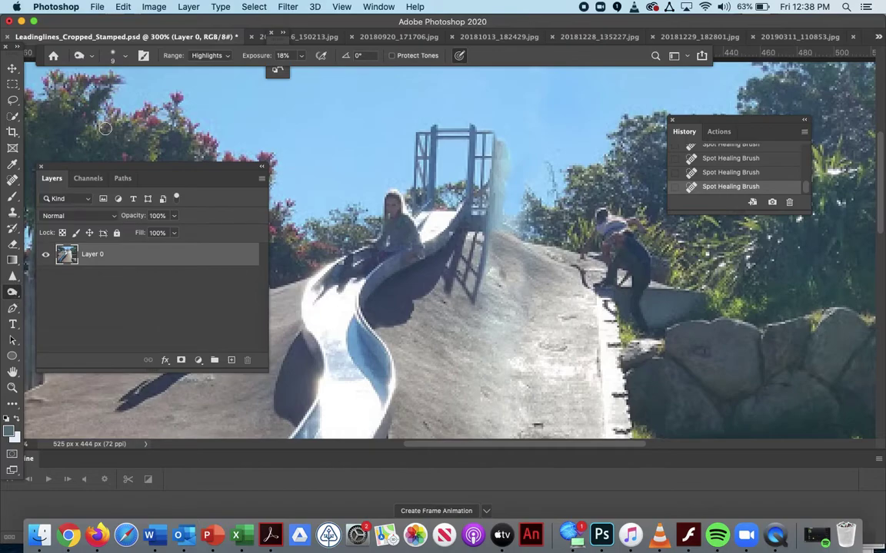
click(91, 59)
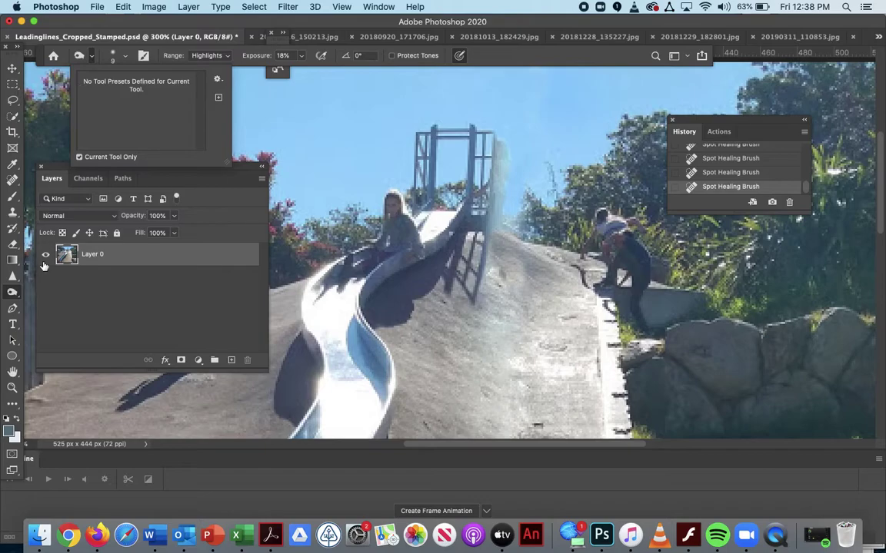
click(12, 293)
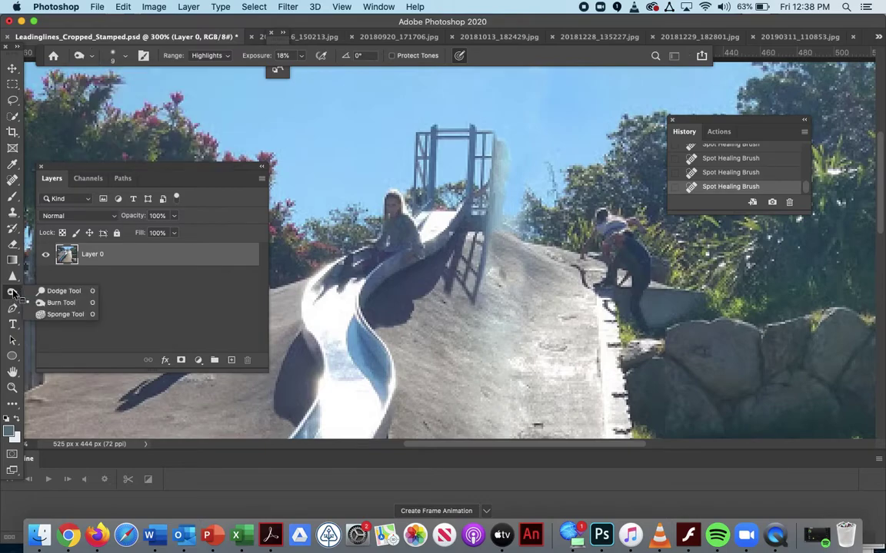
click(53, 304)
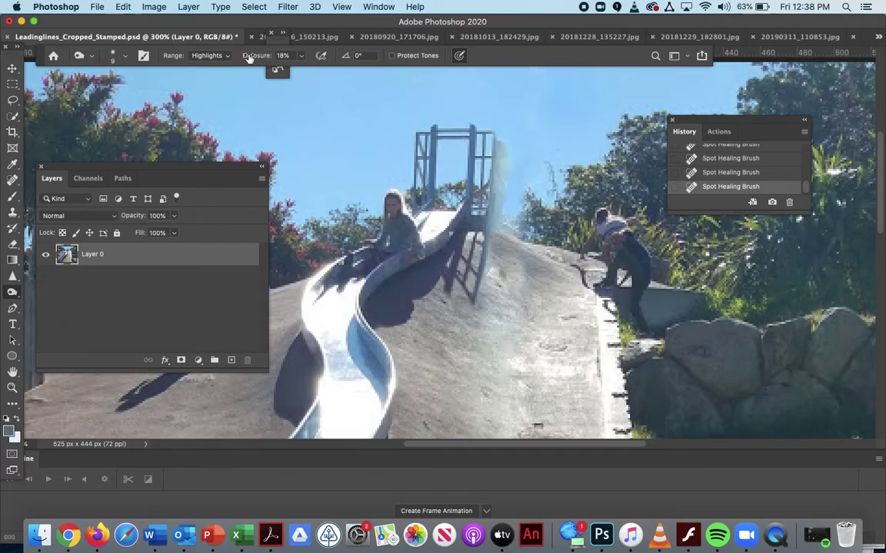
click(224, 56)
click(207, 46)
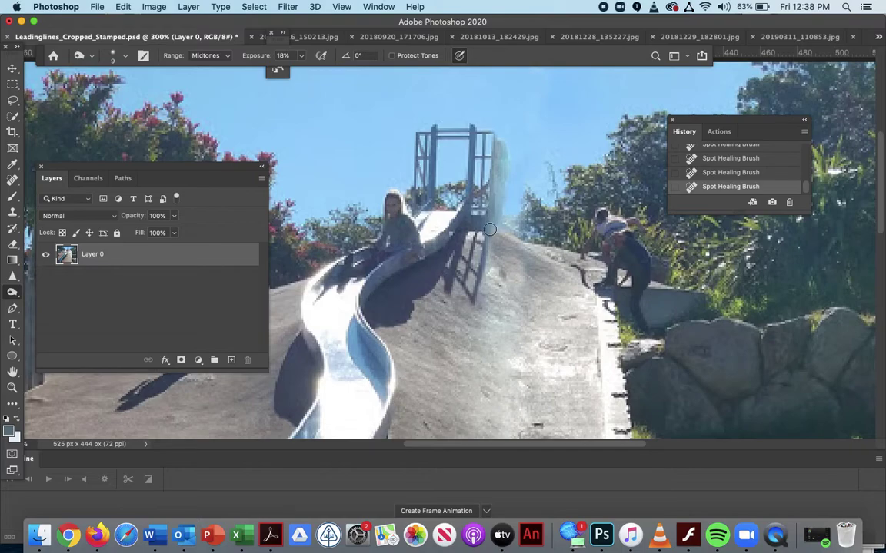
mouse_move(502, 228)
mouse_down()
mouse_move(501, 153)
mouse_move(514, 243)
mouse_move(500, 107)
mouse_up()
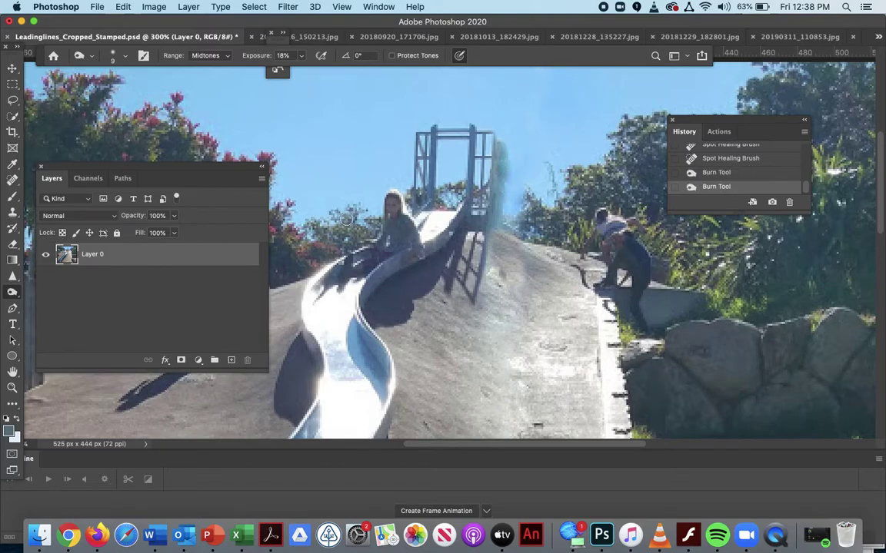
Sample clean foliage with Clone Stamp and clone it over the haze beside the pole.
click(12, 214)
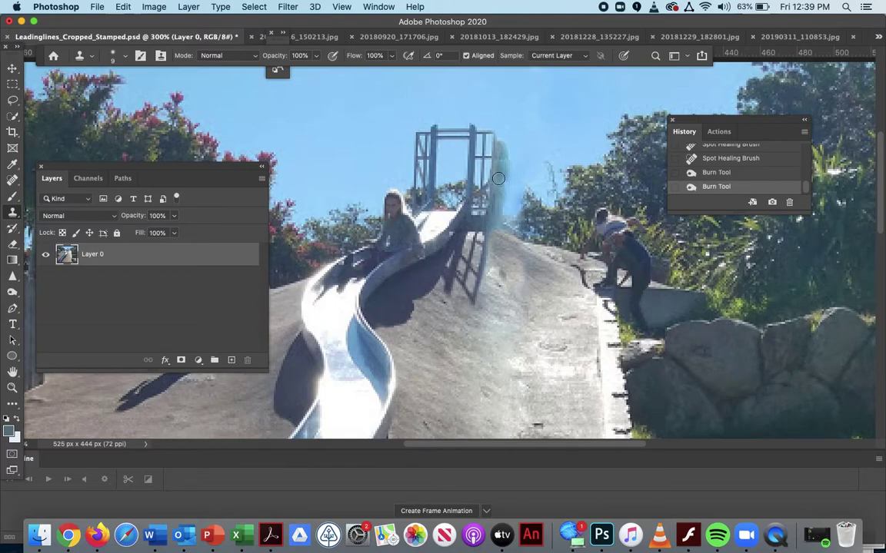
alt+click(544, 230)
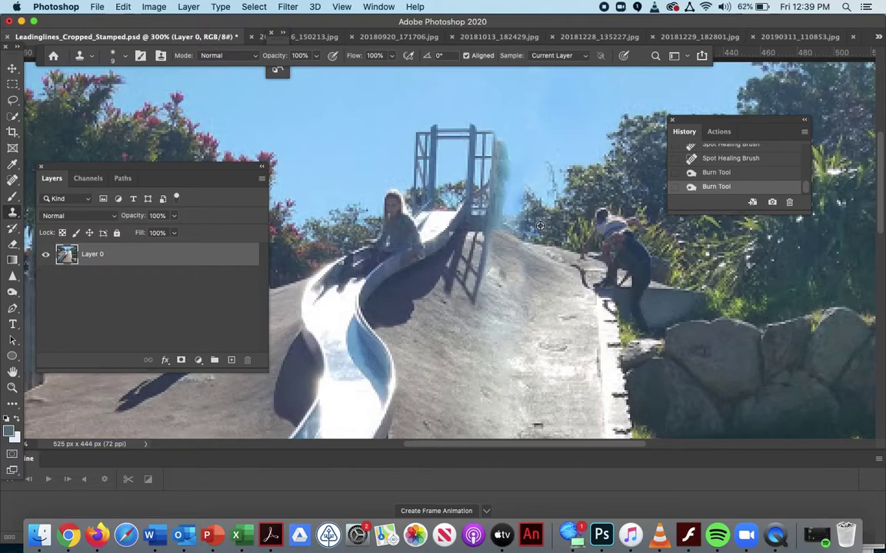
mouse_move(492, 201)
mouse_down()
mouse_move(519, 214)
mouse_move(517, 229)
mouse_move(501, 213)
mouse_move(500, 220)
mouse_move(514, 220)
mouse_move(536, 208)
mouse_move(513, 201)
mouse_up()
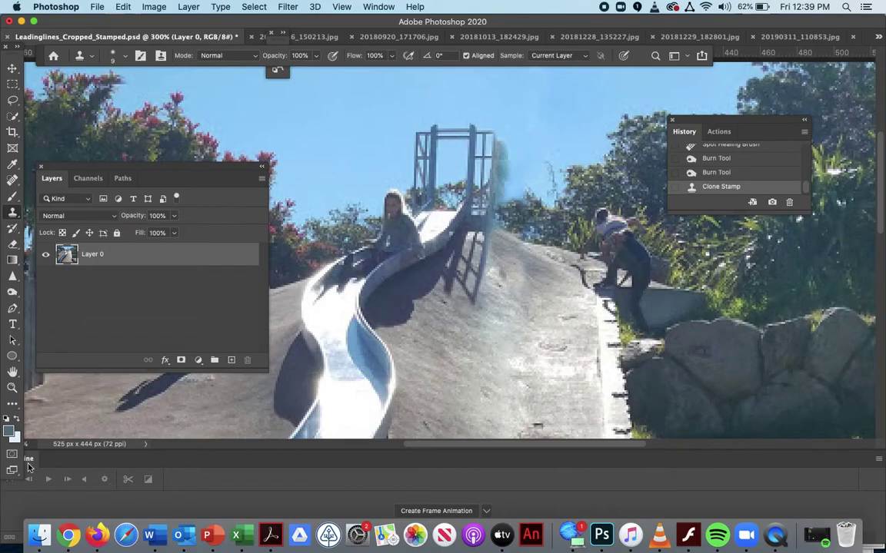
key(z)
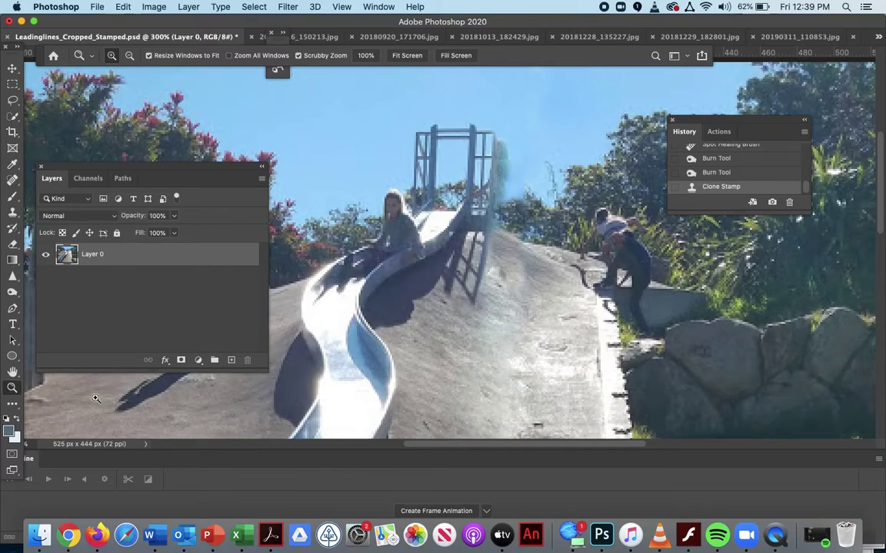
Fit the whole retouched photo on screen from the Zoom tool's context menu.
right_click(291, 325)
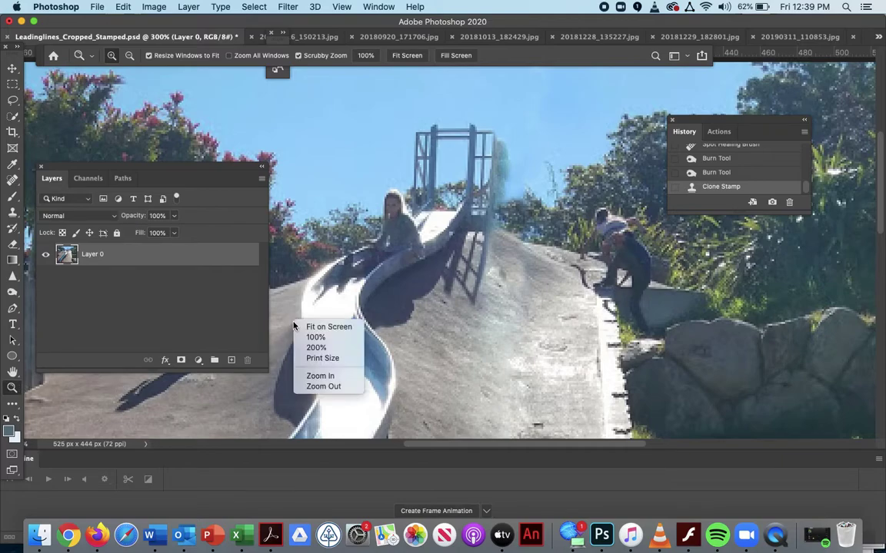
click(322, 327)
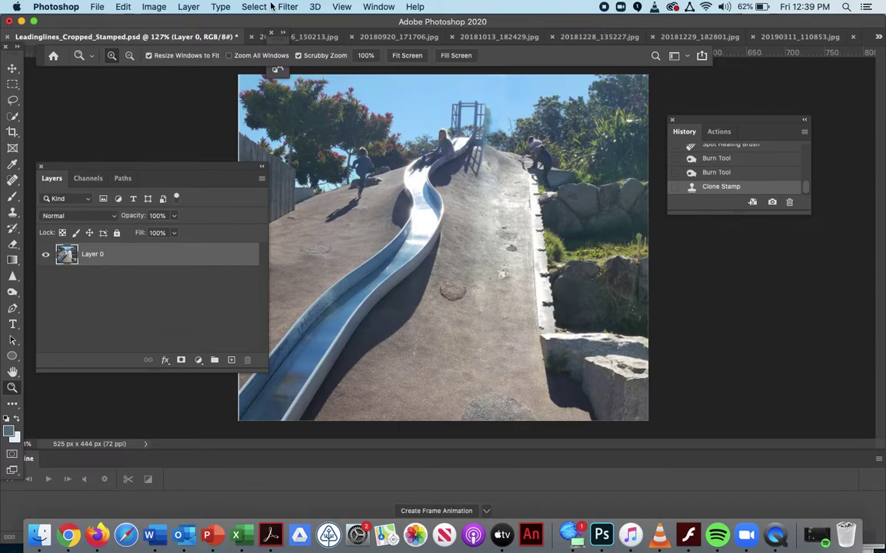
Trim the crop in from the top-left corner and commit it, leaving the photo at 525 × 444 px.
click(13, 132)
drag(236, 80, 237, 80)
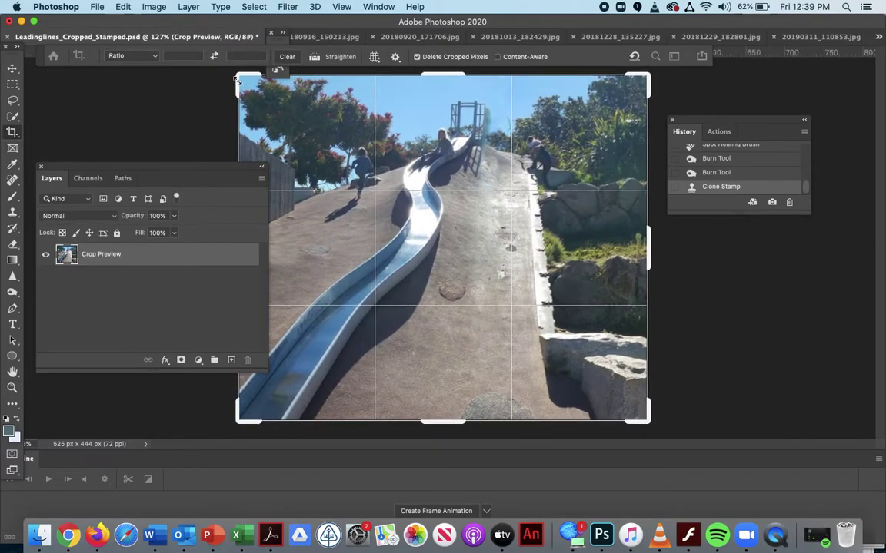
key(Return)
Bring up the Image > Adjustments submenu.
click(293, 6)
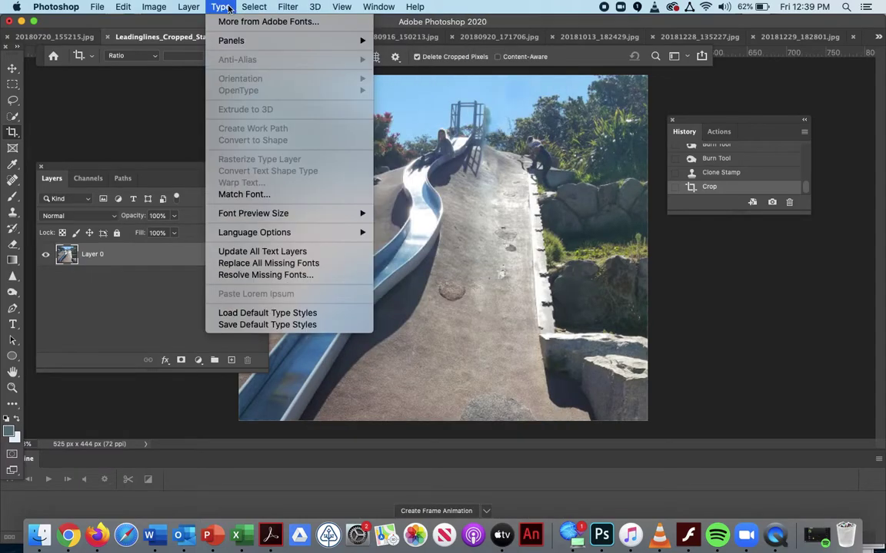
mouse_move(216, 9)
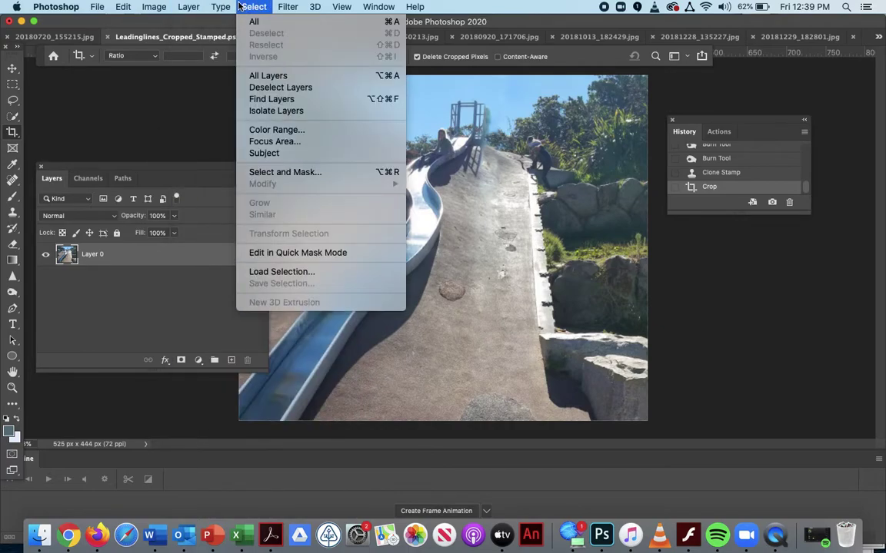
mouse_move(290, 10)
mouse_move(155, 6)
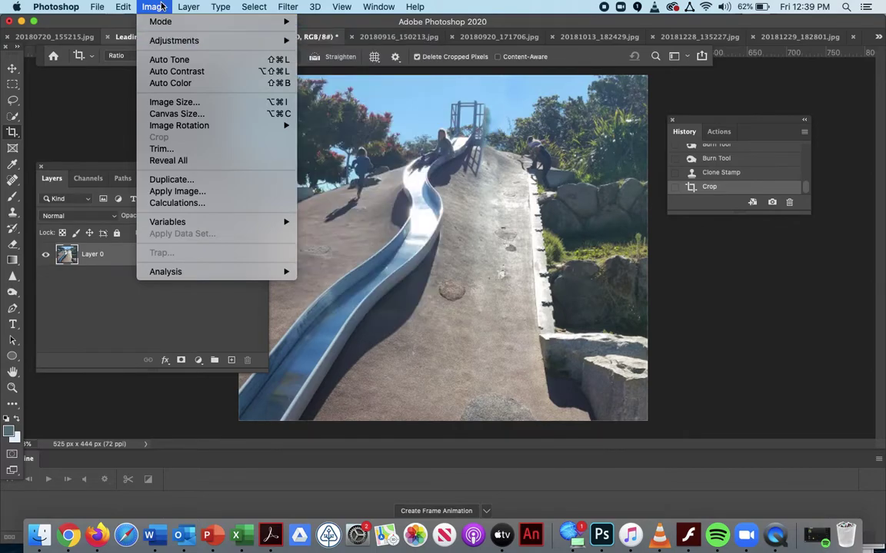
mouse_move(171, 41)
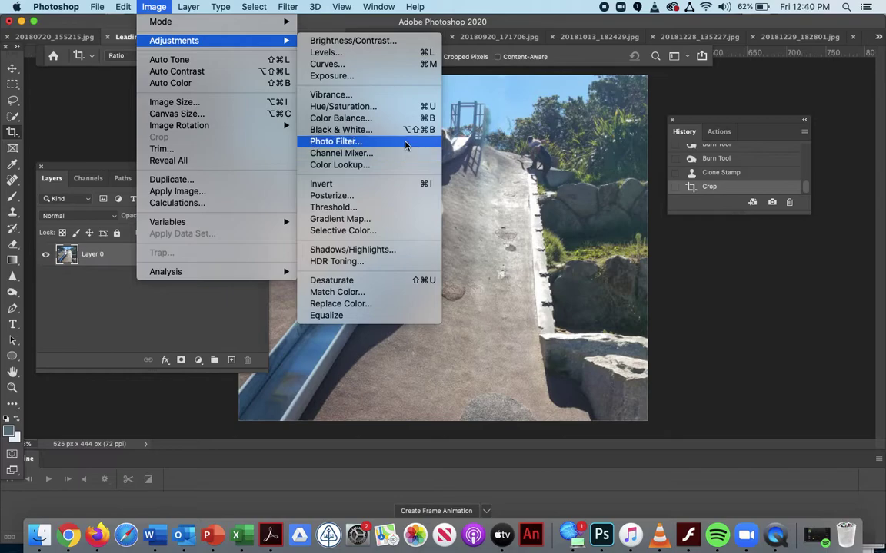
Apply Brightness/Contrast with brightness -17 and contrast 13 to slightly darken the photo.
click(344, 40)
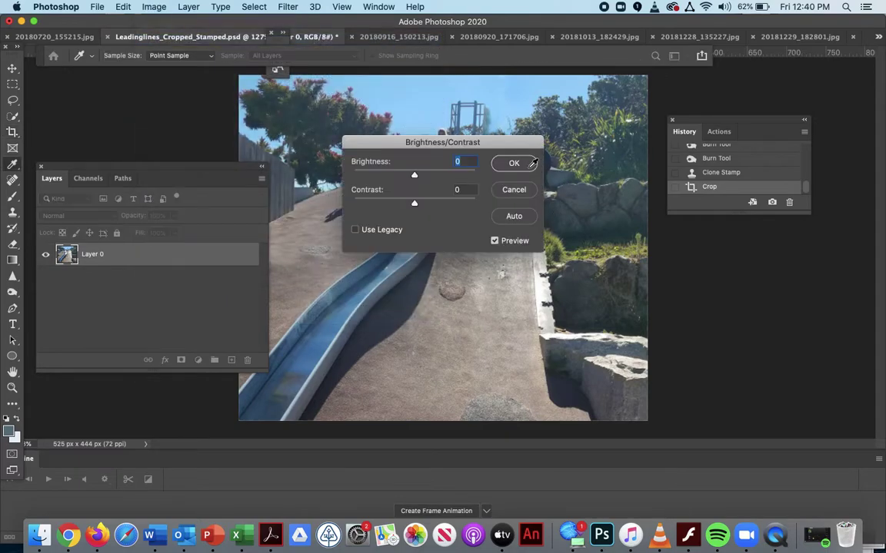
drag(504, 146, 684, 139)
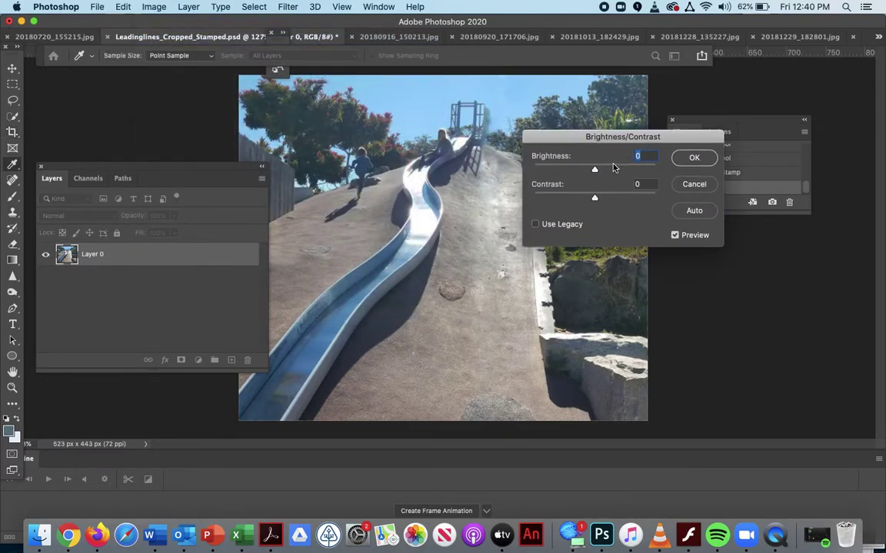
drag(595, 171, 597, 199)
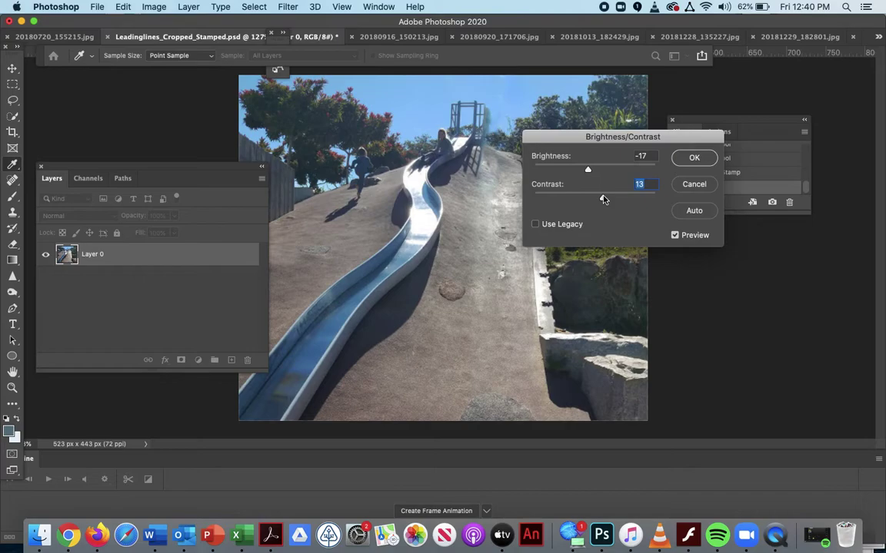
click(695, 158)
Start a second crop of the slide photo and commit it, keeping 523 × 443 px.
key(c)
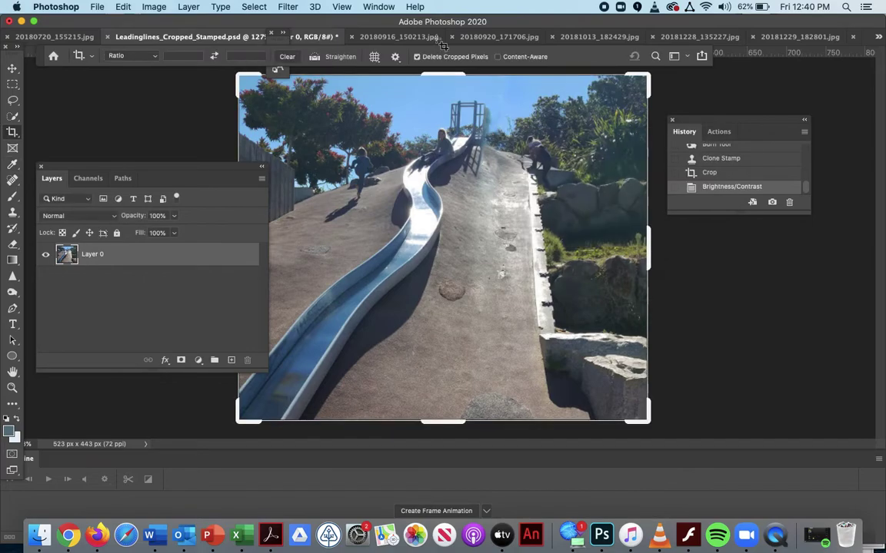
click(291, 8)
mouse_move(266, 5)
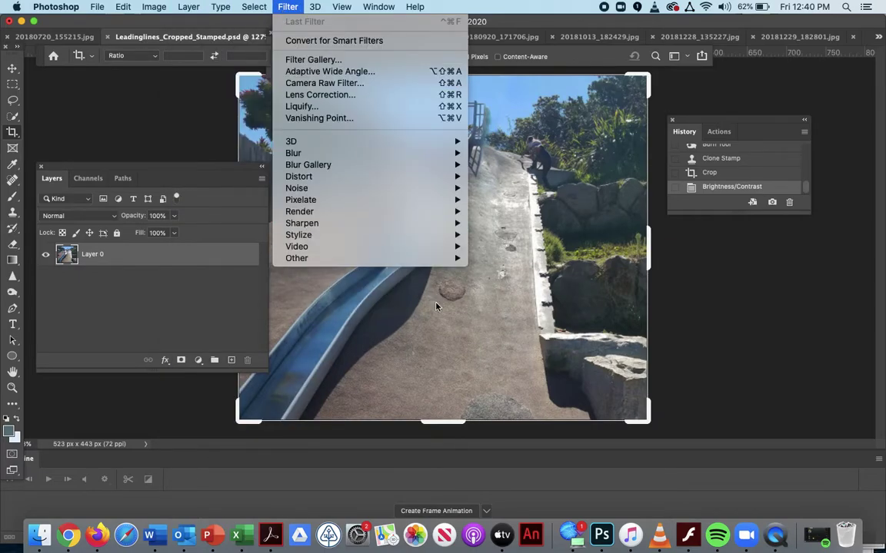
click(435, 306)
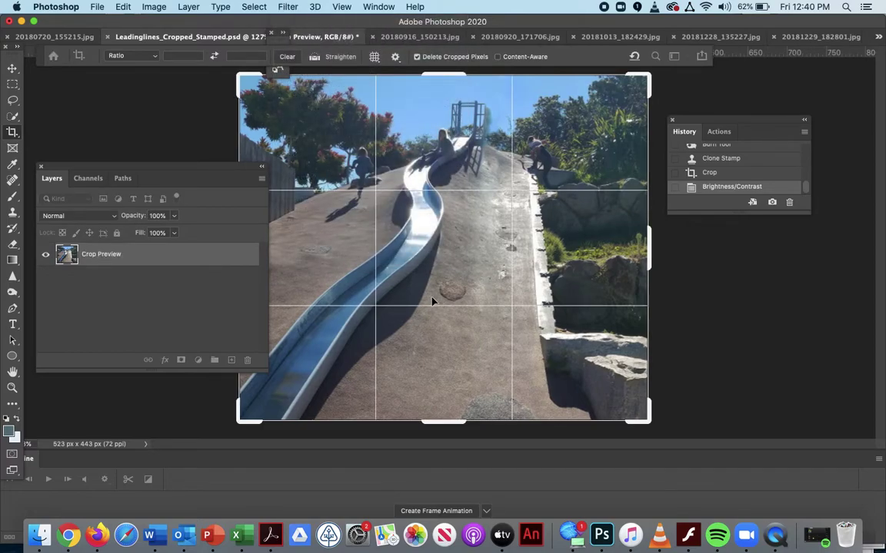
key(Return)
Look through the menu bar menus, then dismiss them without choosing a command.
click(288, 6)
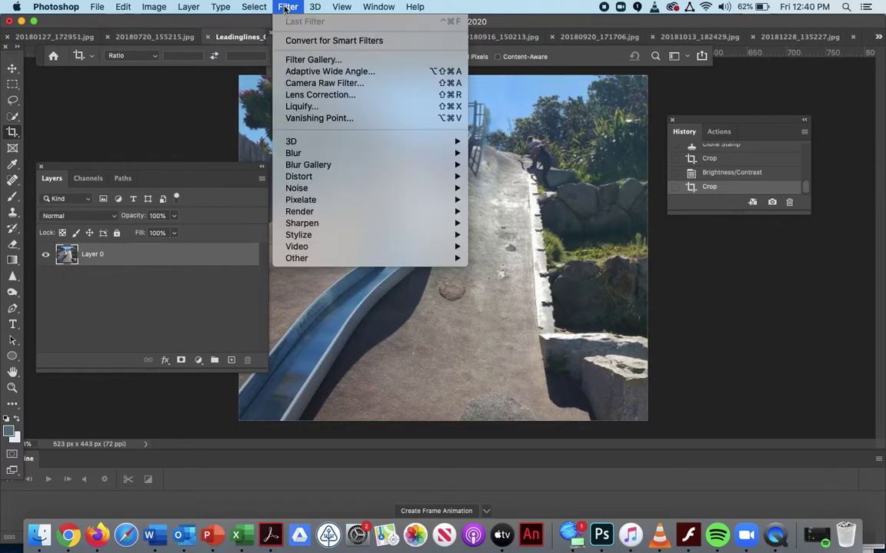
mouse_move(257, 7)
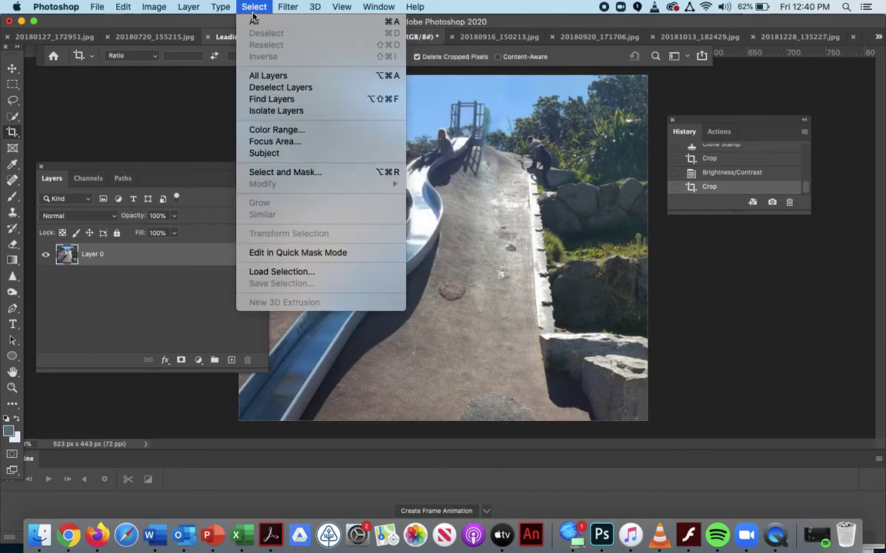
mouse_move(284, 7)
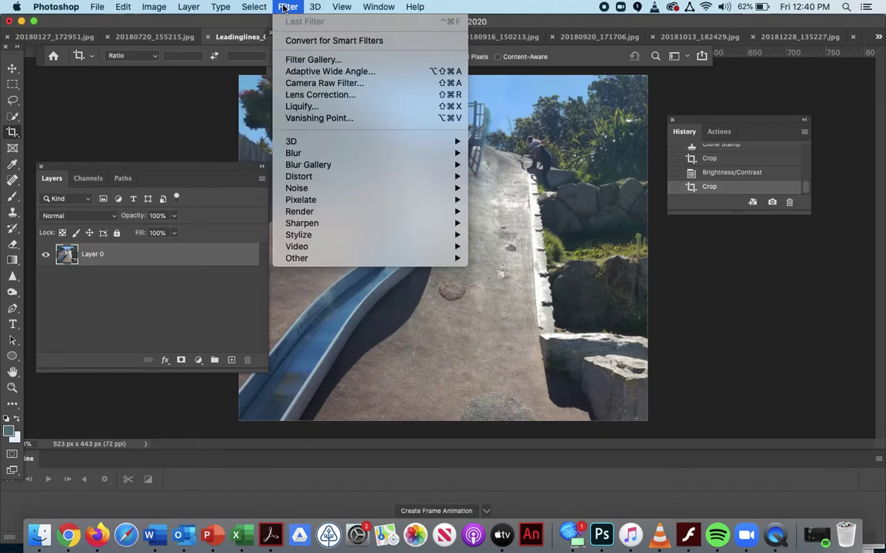
mouse_move(198, 7)
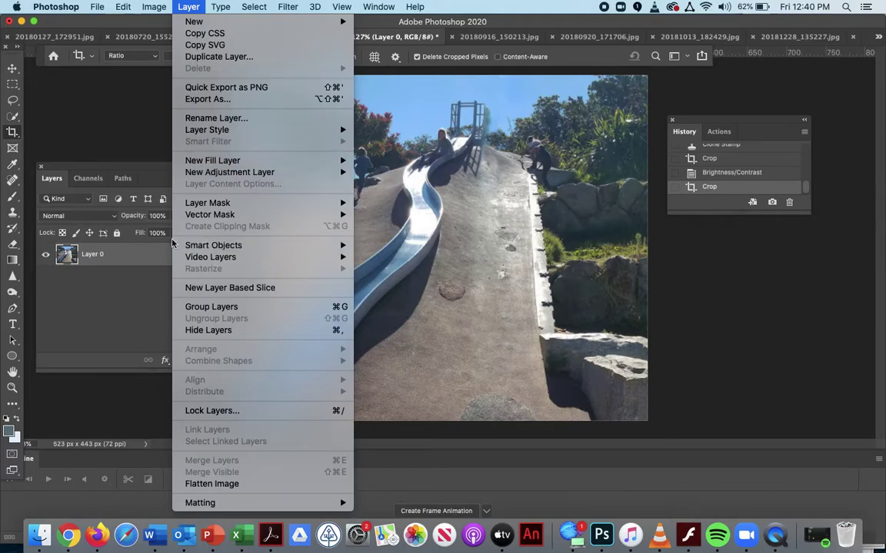
click(112, 238)
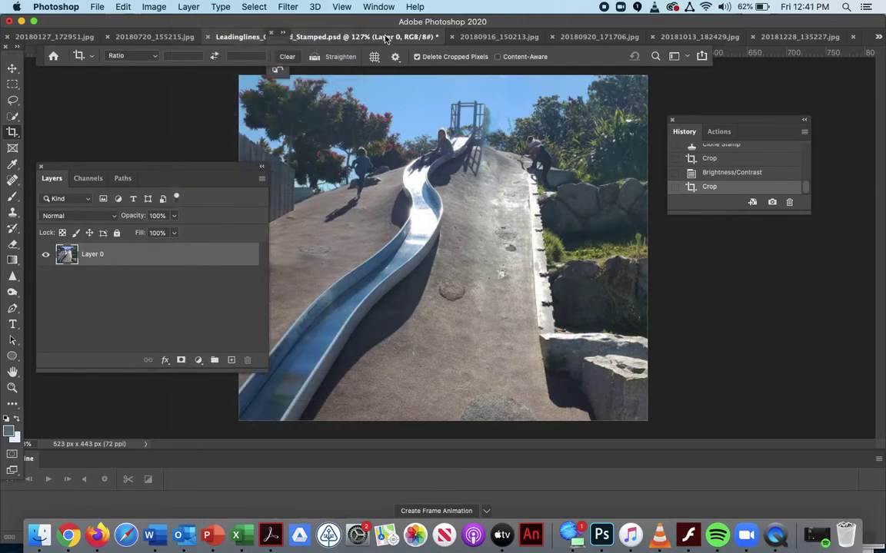
Select all layers and bring up the Image > Adjustments submenu.
click(341, 6)
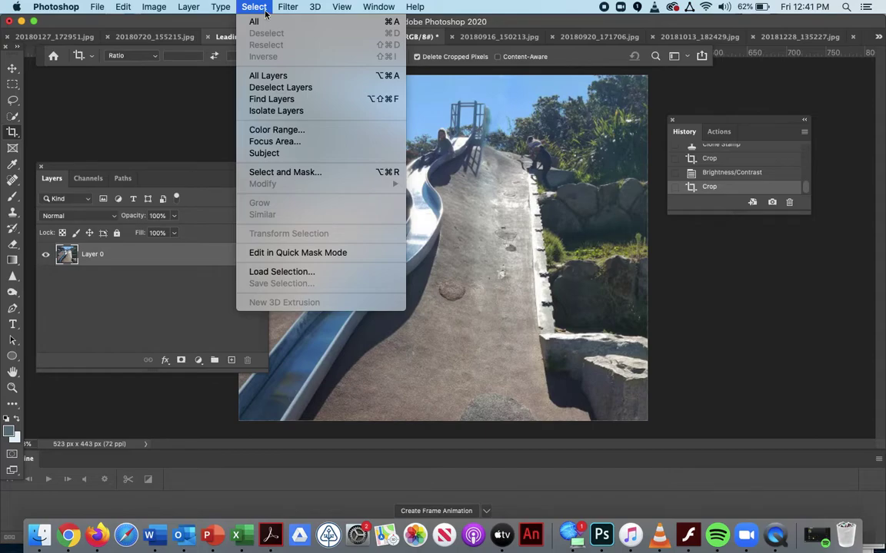
click(283, 76)
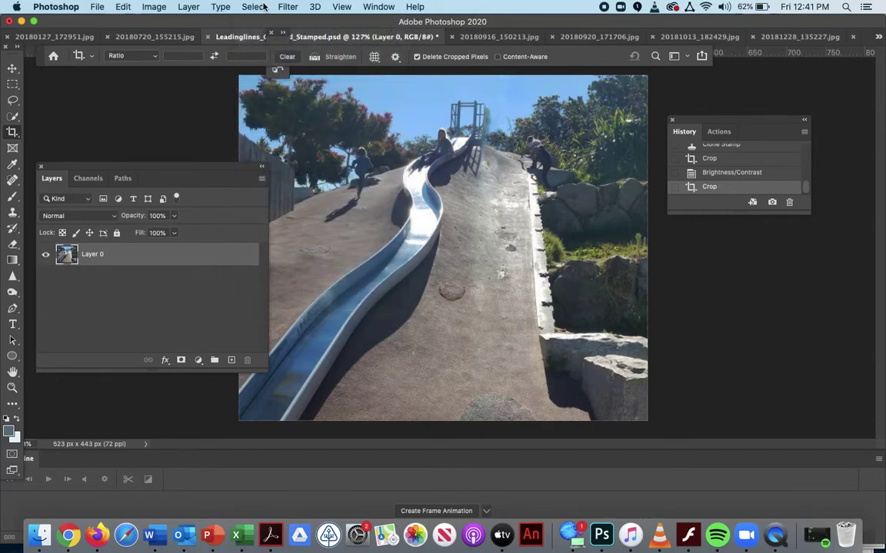
click(262, 7)
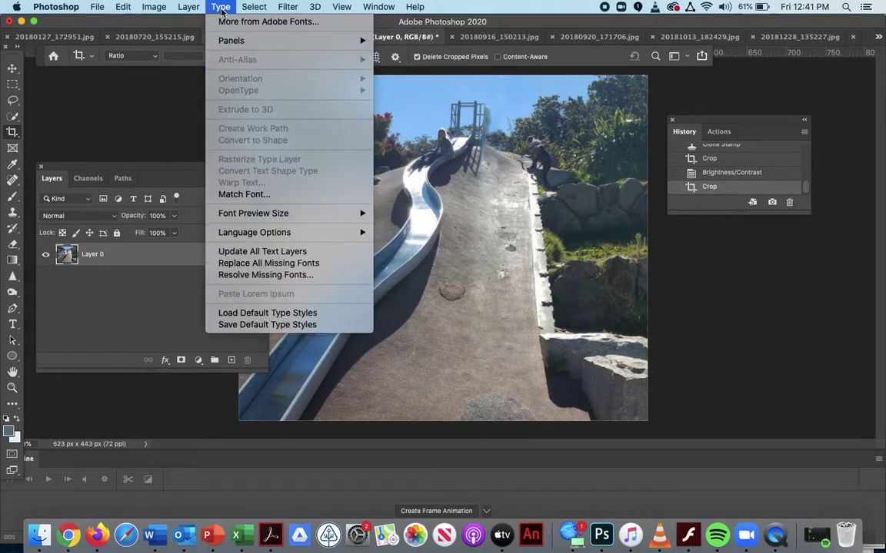
mouse_move(194, 13)
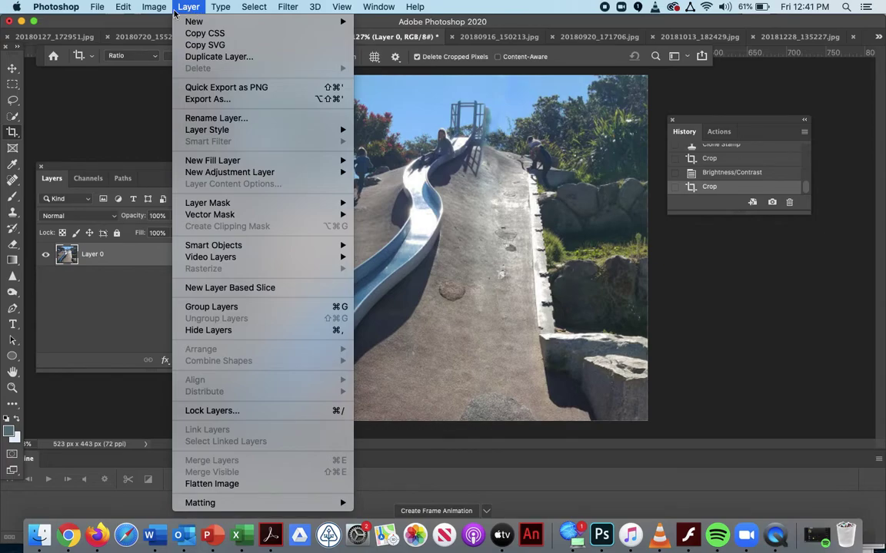
mouse_move(154, 9)
mouse_move(171, 43)
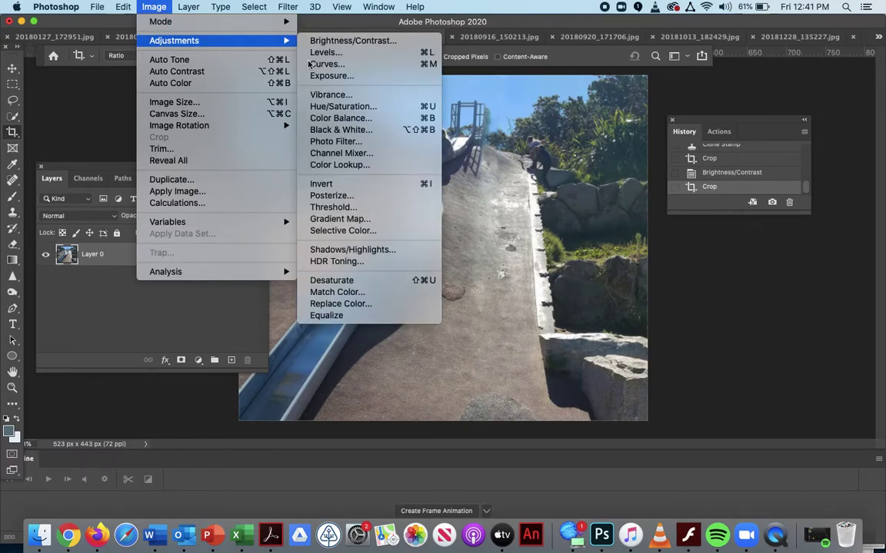
Apply Hue/Saturation with Saturation +4 and Lightness -13.
click(381, 109)
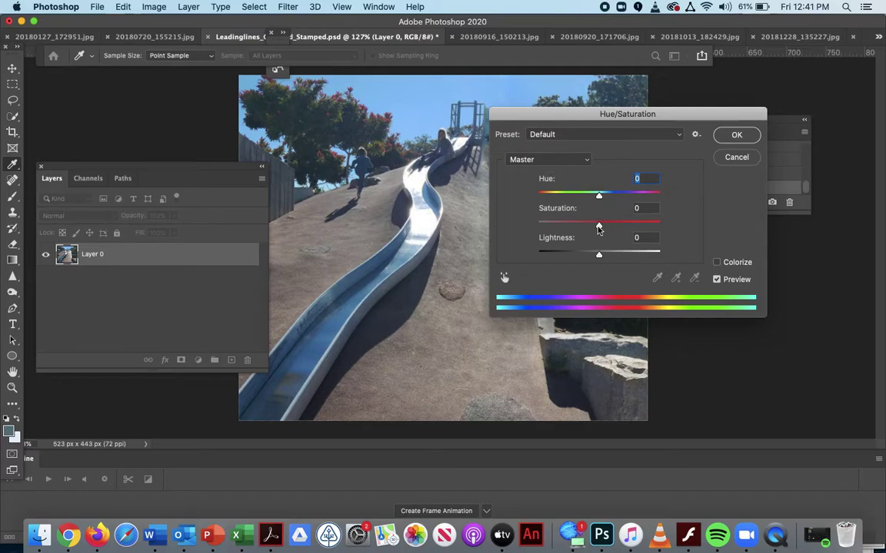
mouse_move(599, 223)
mouse_down()
mouse_move(549, 226)
mouse_move(601, 225)
mouse_up()
drag(560, 107, 640, 89)
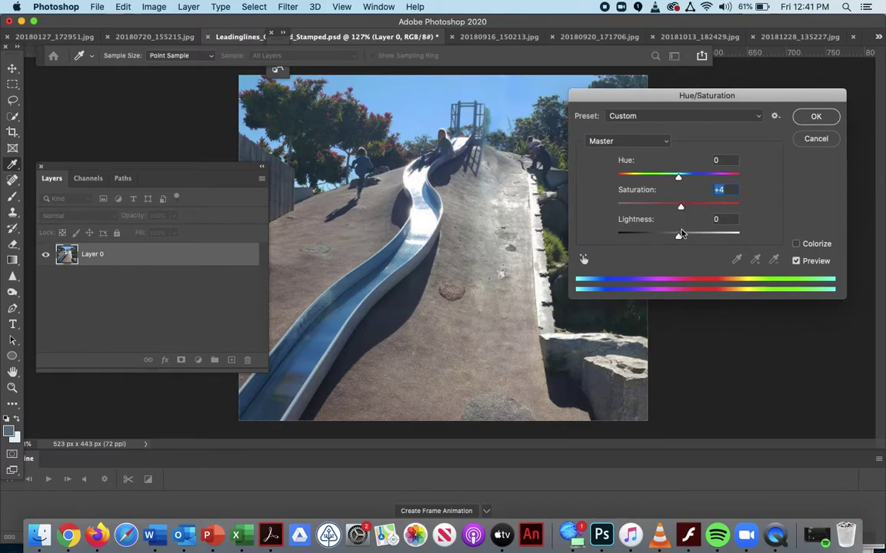
drag(677, 235, 669, 241)
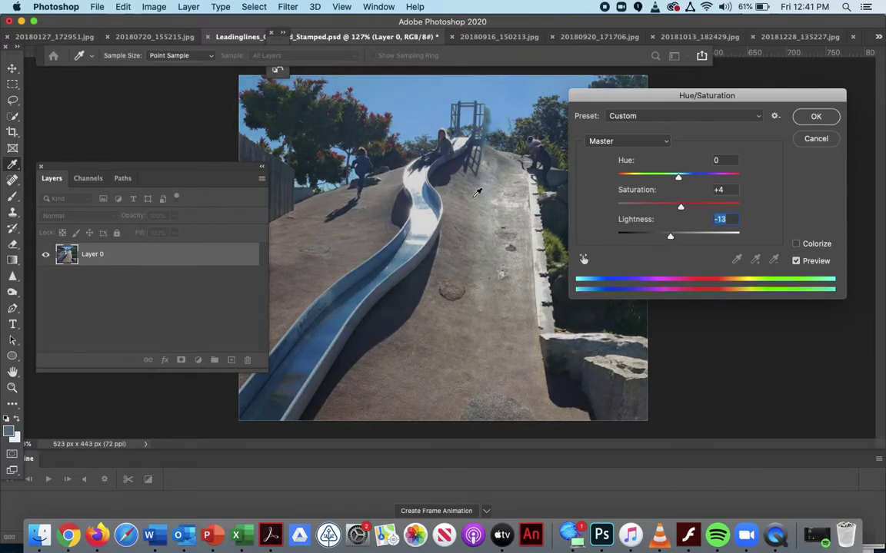
click(814, 117)
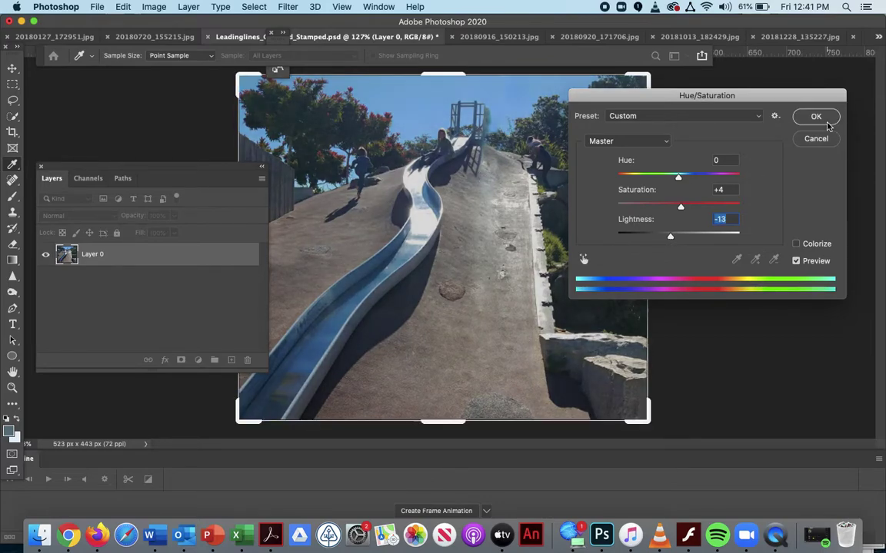
Spot-heal the dark marks on the slope right of the slide, redoing the stroke near the top.
click(13, 180)
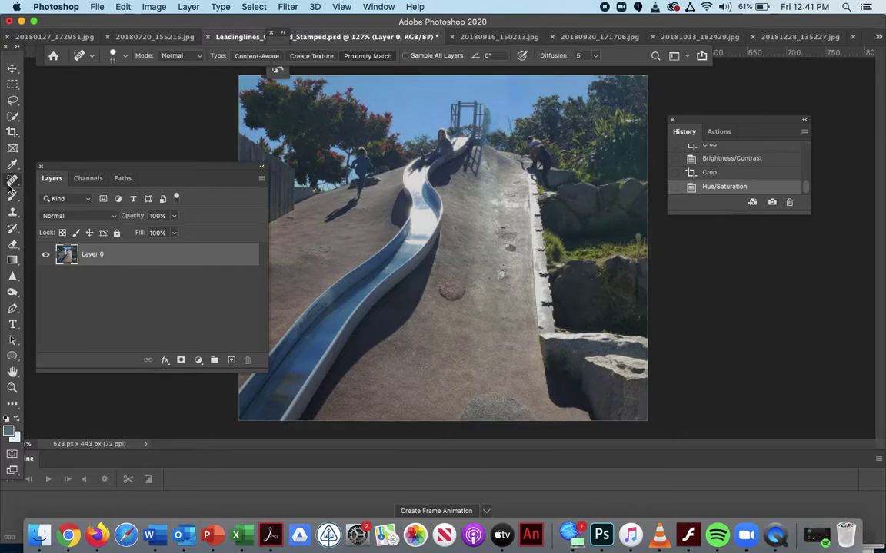
mouse_move(492, 188)
mouse_down()
mouse_move(478, 193)
mouse_move(486, 199)
mouse_move(437, 194)
mouse_move(445, 201)
mouse_move(445, 189)
mouse_up()
mouse_move(453, 152)
mouse_down()
mouse_move(442, 144)
mouse_move(453, 145)
mouse_move(448, 154)
mouse_up()
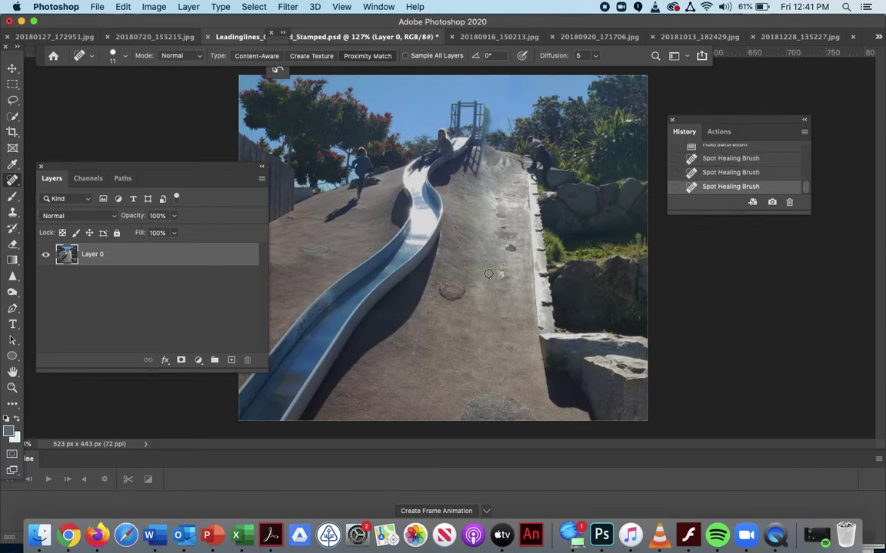
key(super+z)
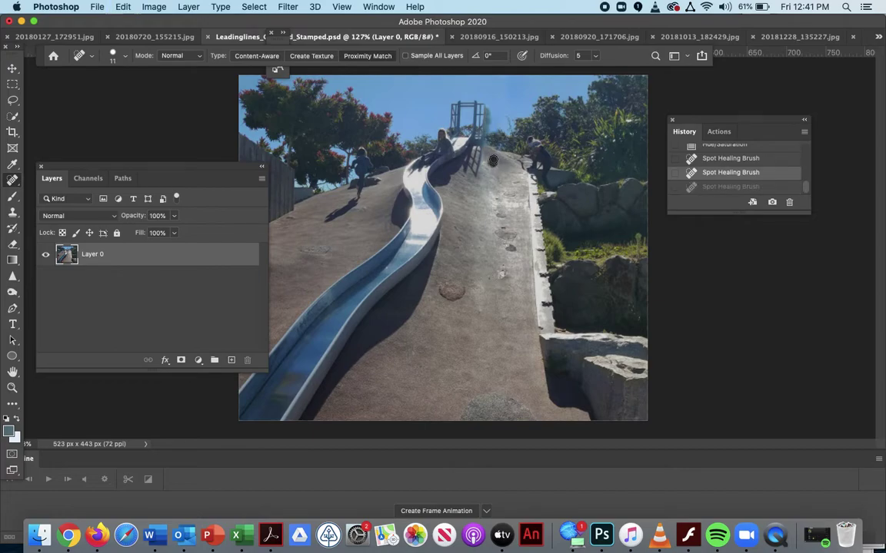
drag(444, 147, 448, 152)
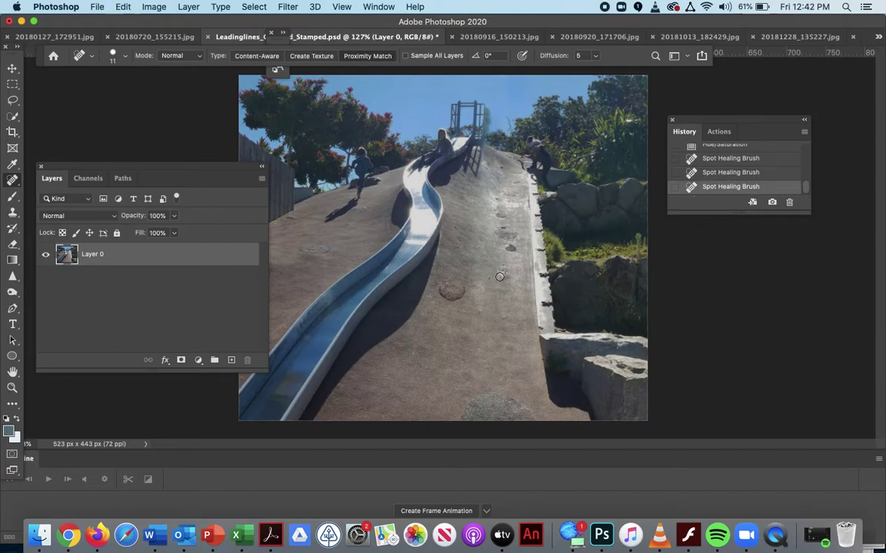
drag(480, 227, 481, 248)
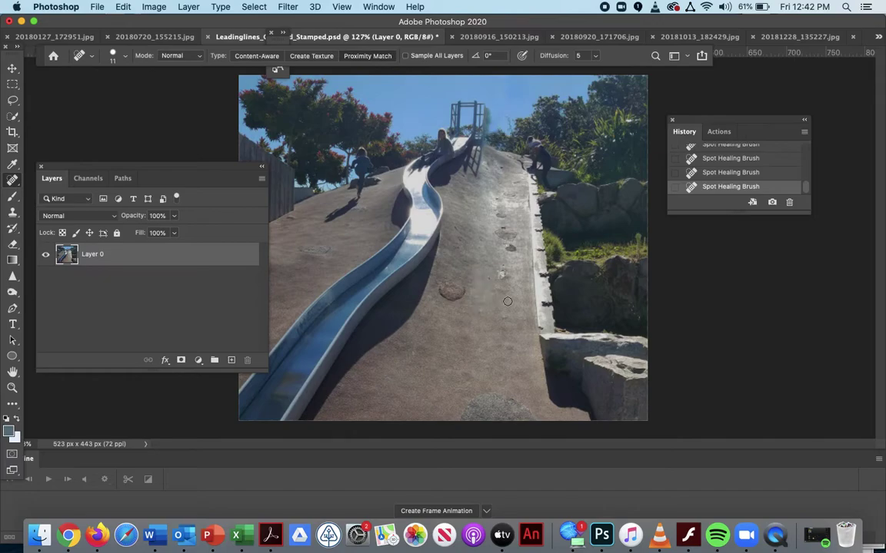